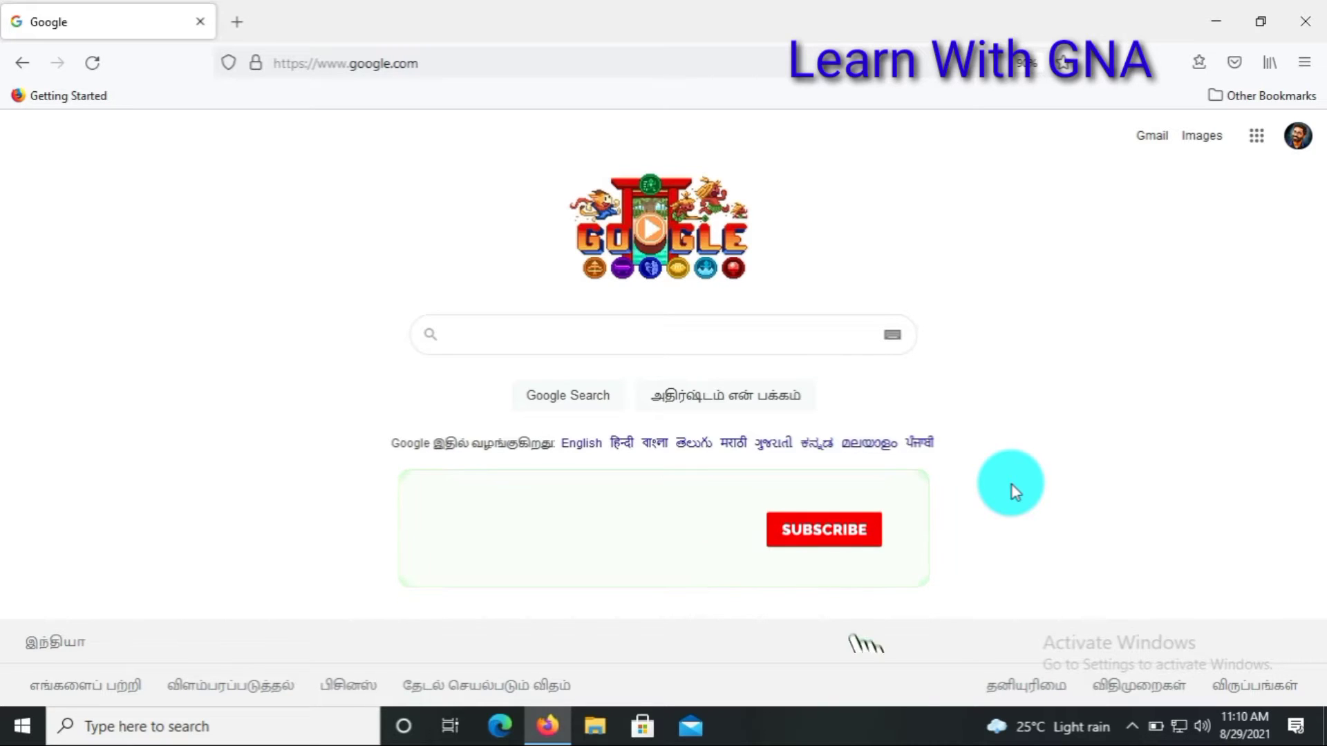
Step: Load tnpds.gov.in in Firefox, fixing a typo in the address
click(480, 63)
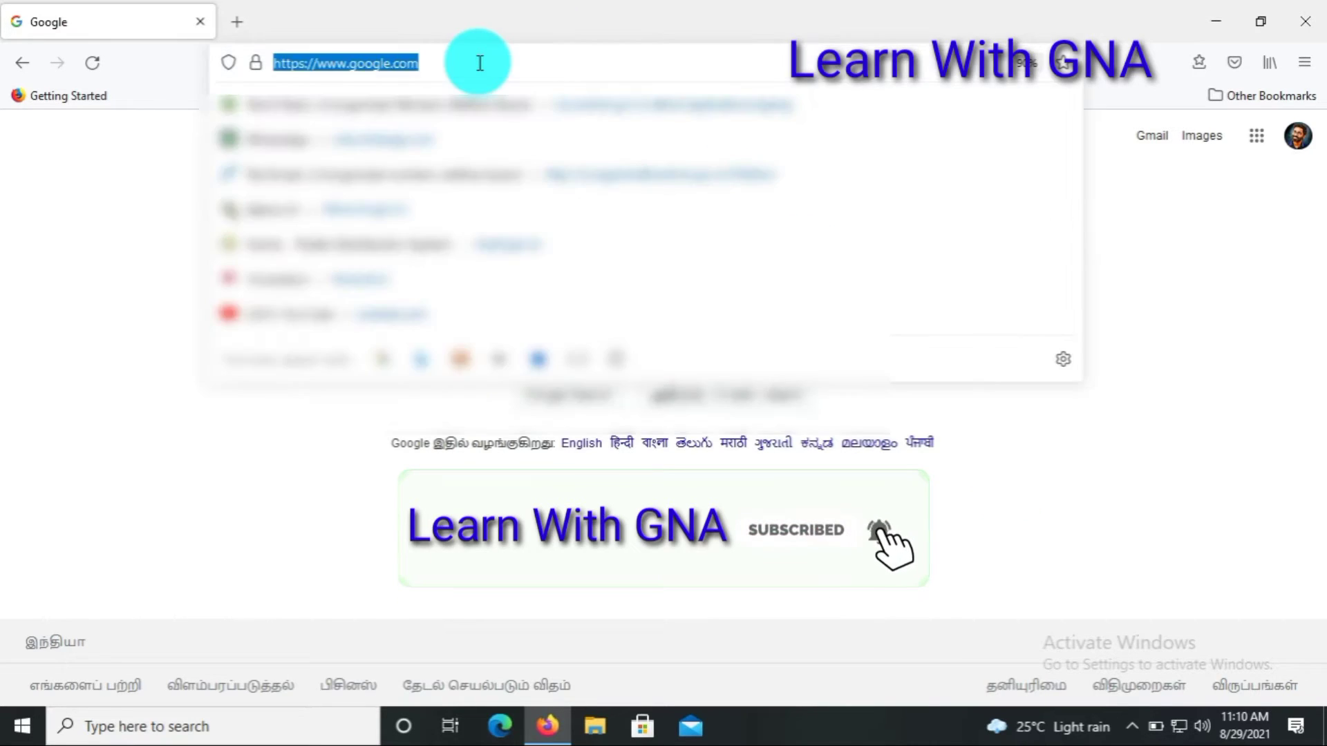
text(tnb)
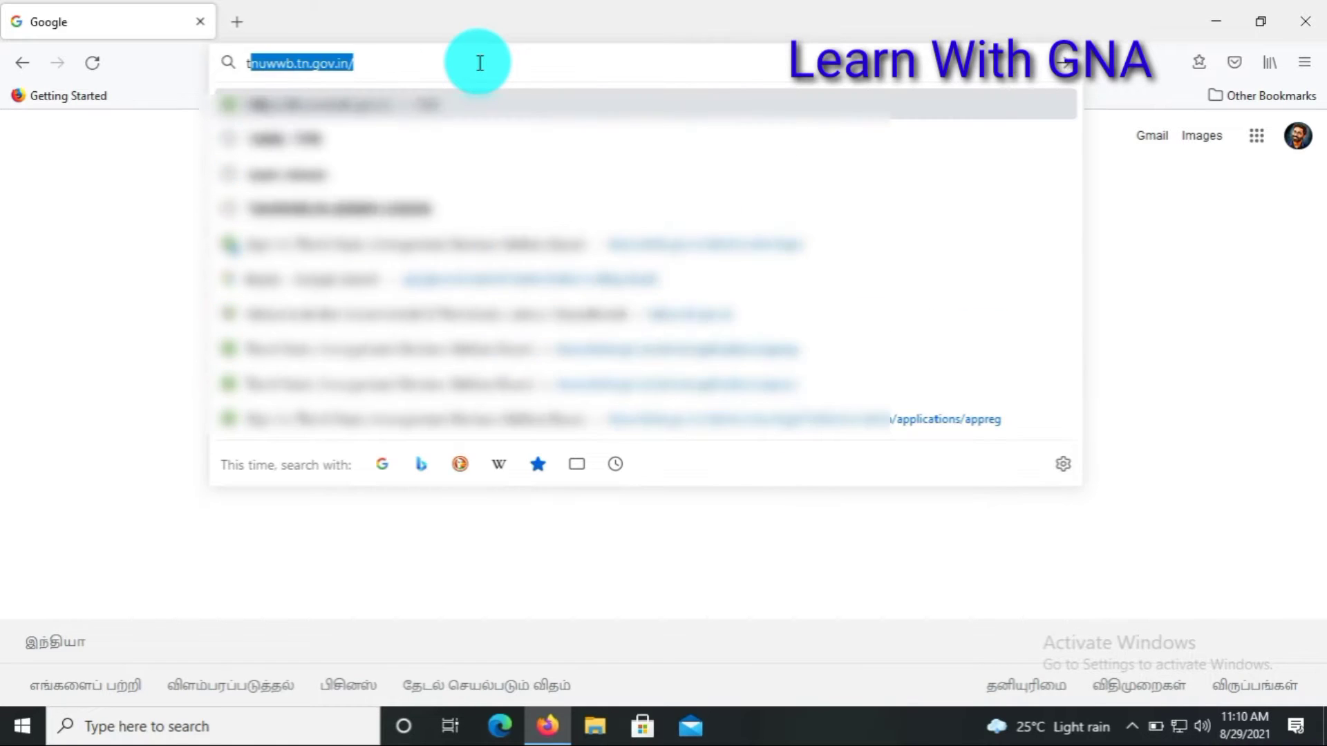
key(BackSpace)
key(BackSpace)
text(npds)
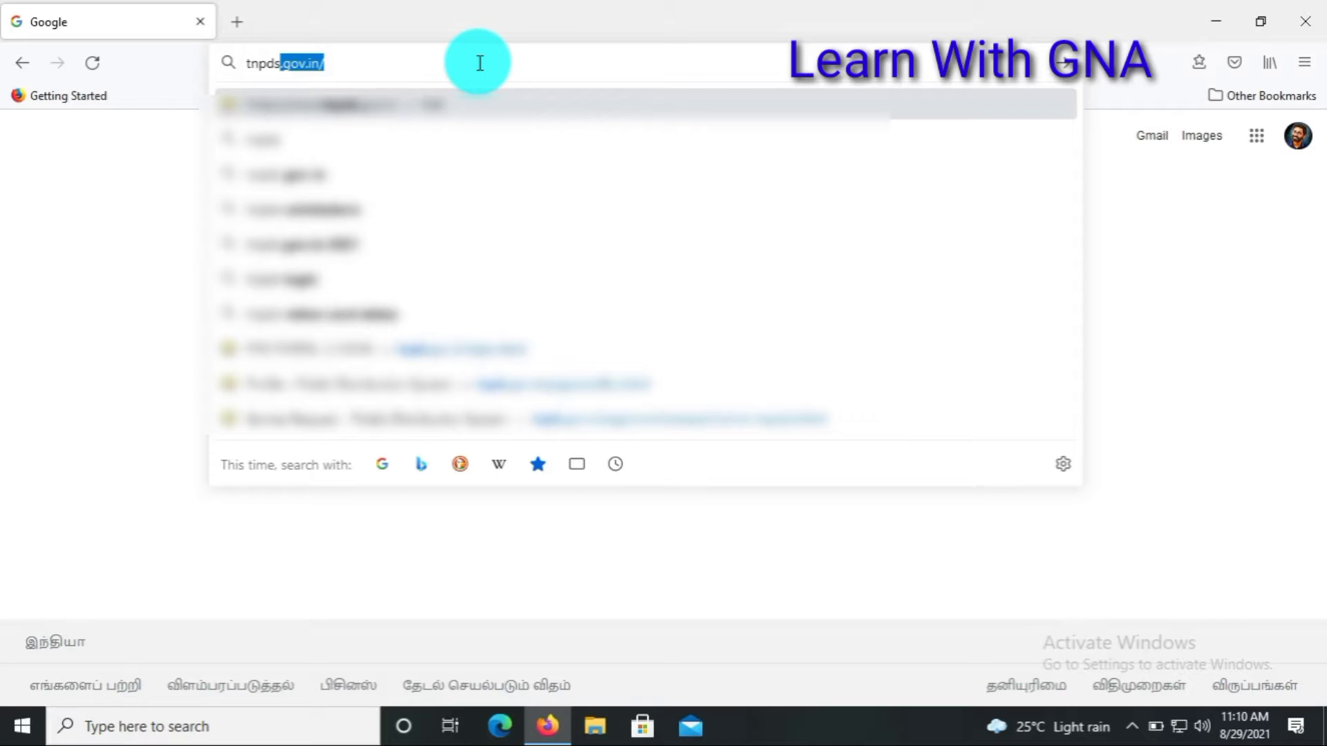
key(Return)
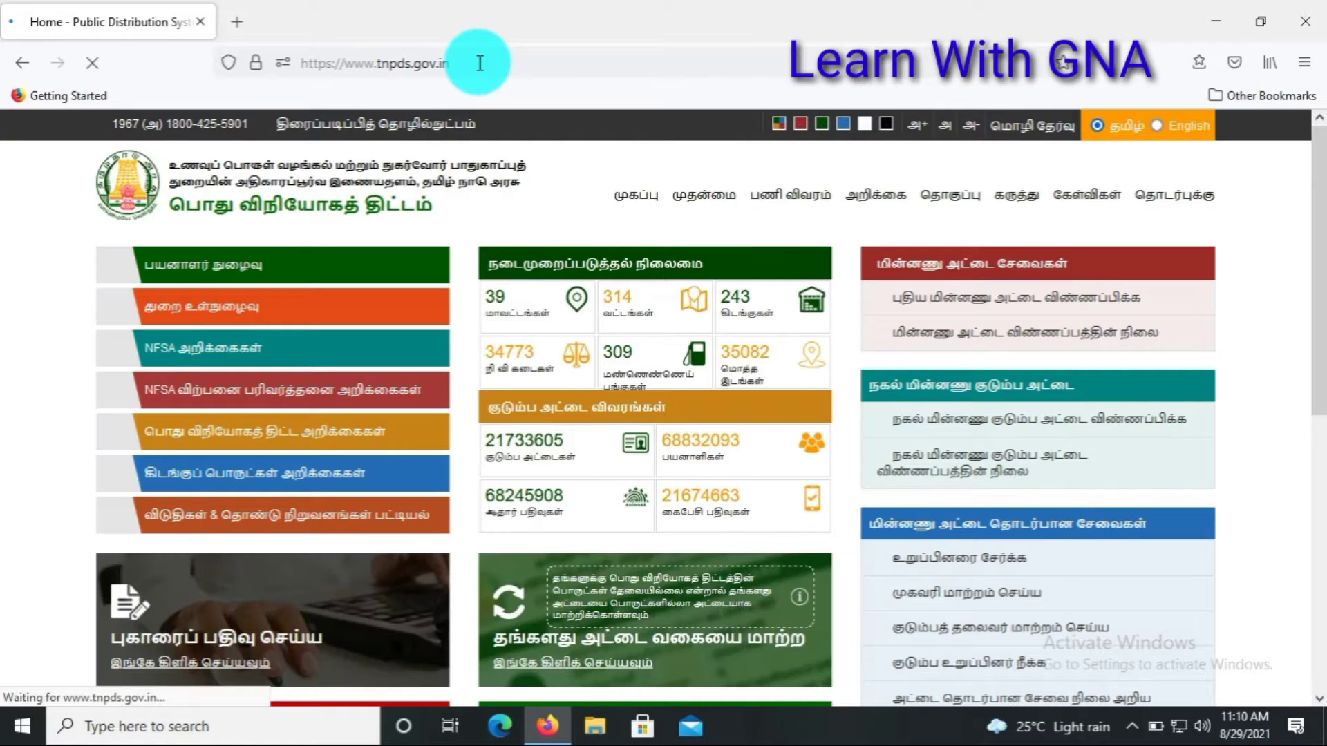
Step: Open the பயனாளர் நுழைவு beneficiary login page and go to the mobile number field
click(209, 265)
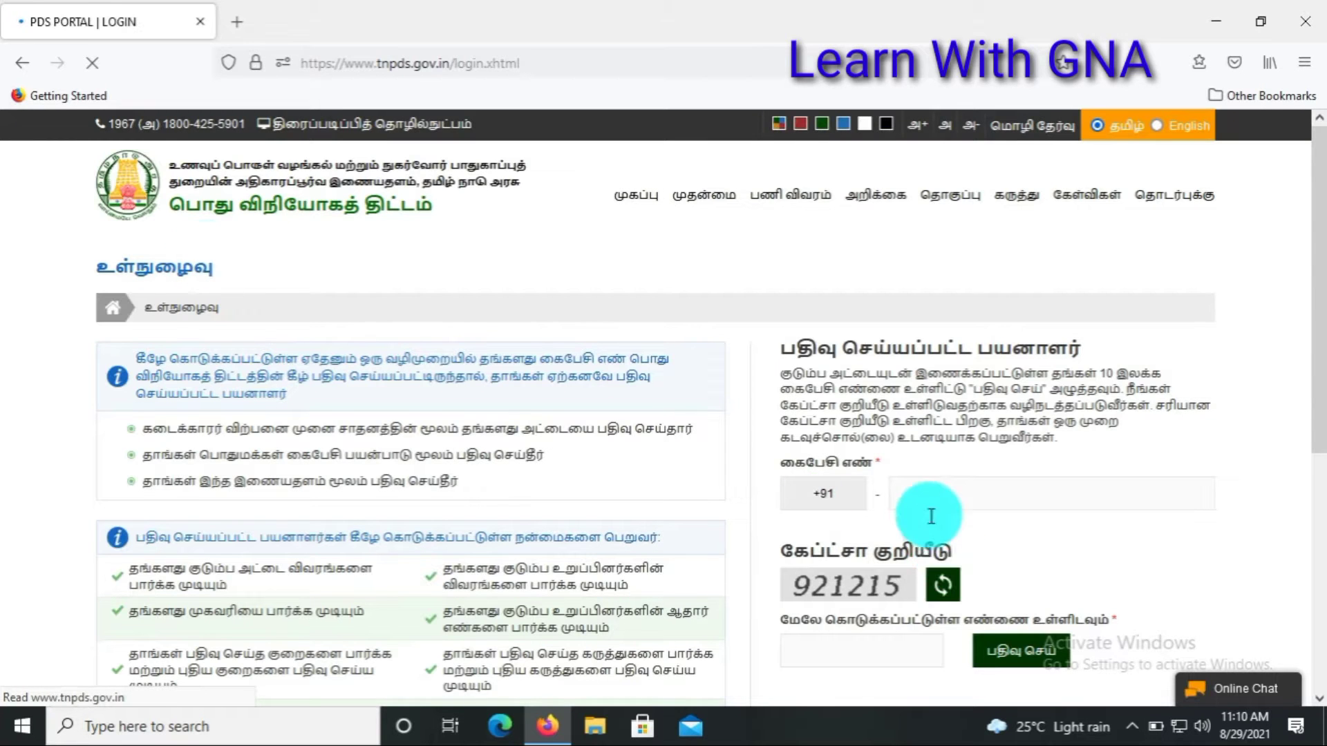
click(918, 481)
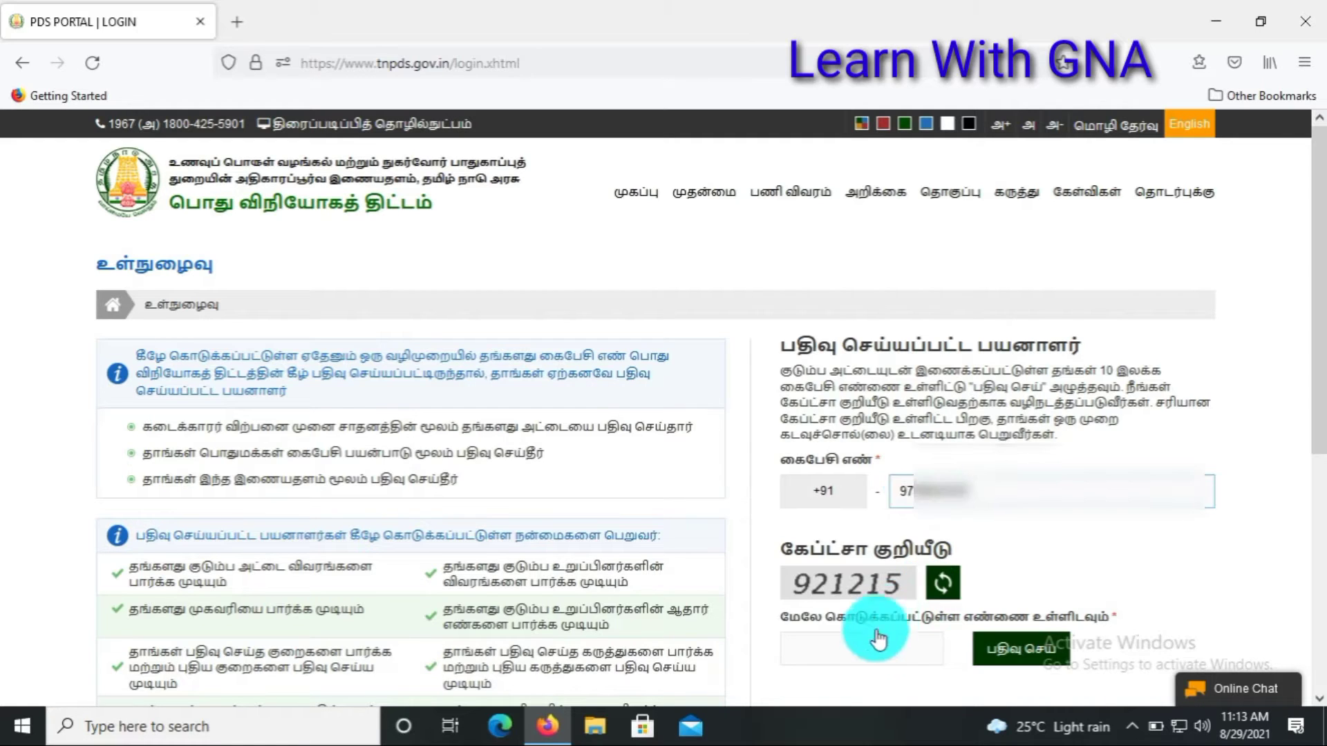
Step: Enter the captcha and request a one-time password for the registered mobile number
click(860, 645)
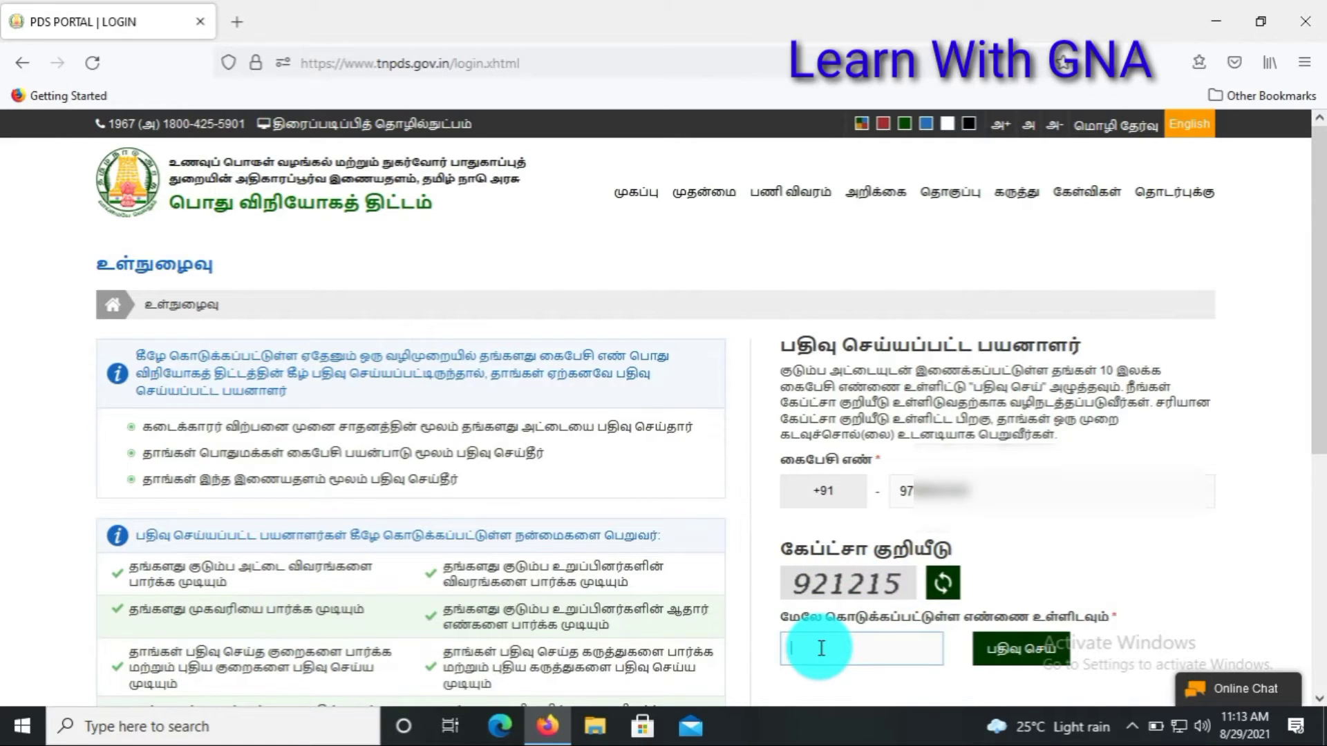
text(921215)
click(1011, 662)
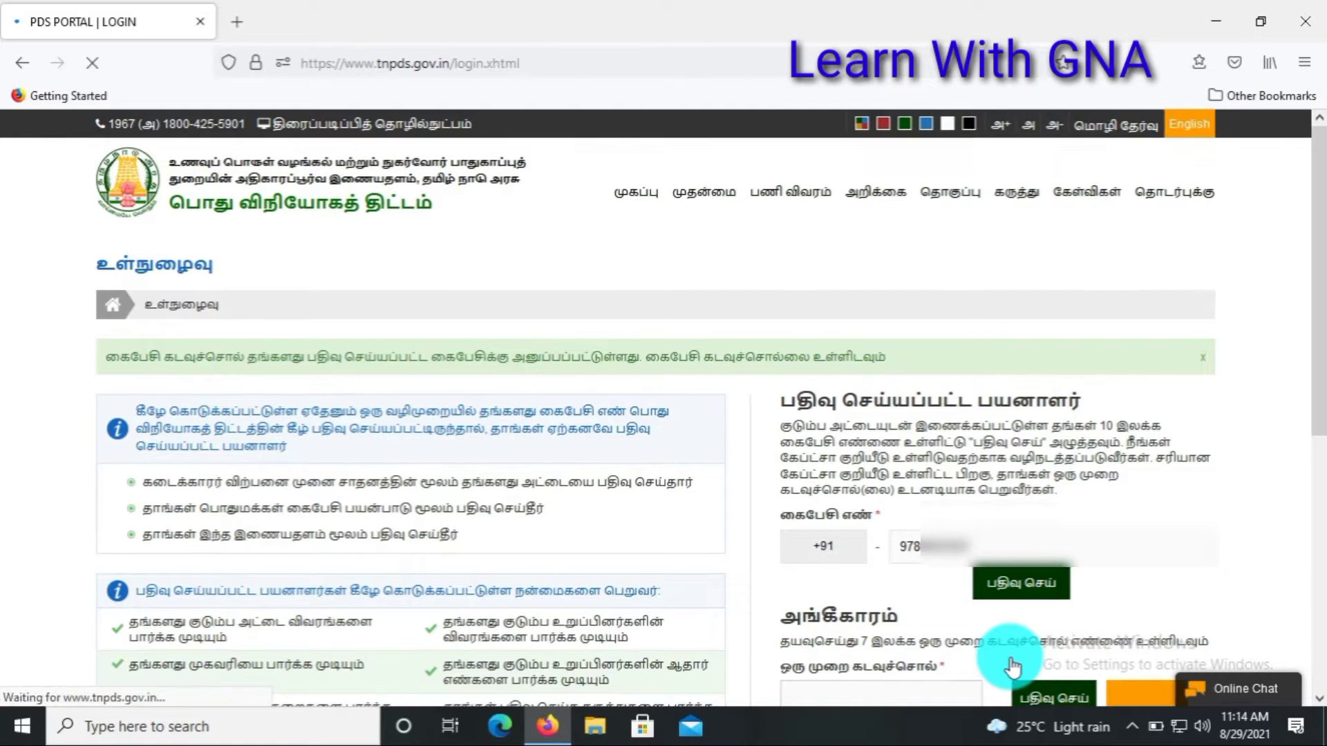
Step: Paste the one-time password and submit it to reach the profile page
click(900, 679)
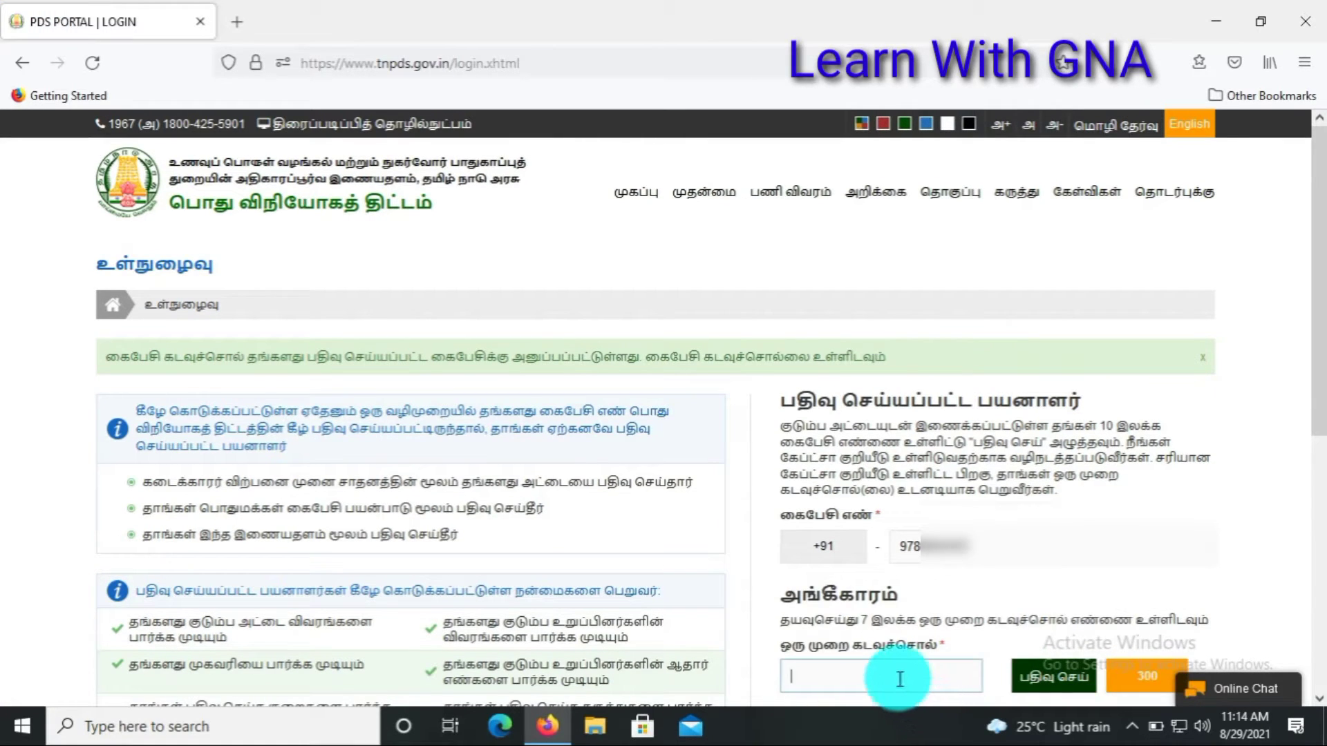
click(899, 678)
key(ctrl+v)
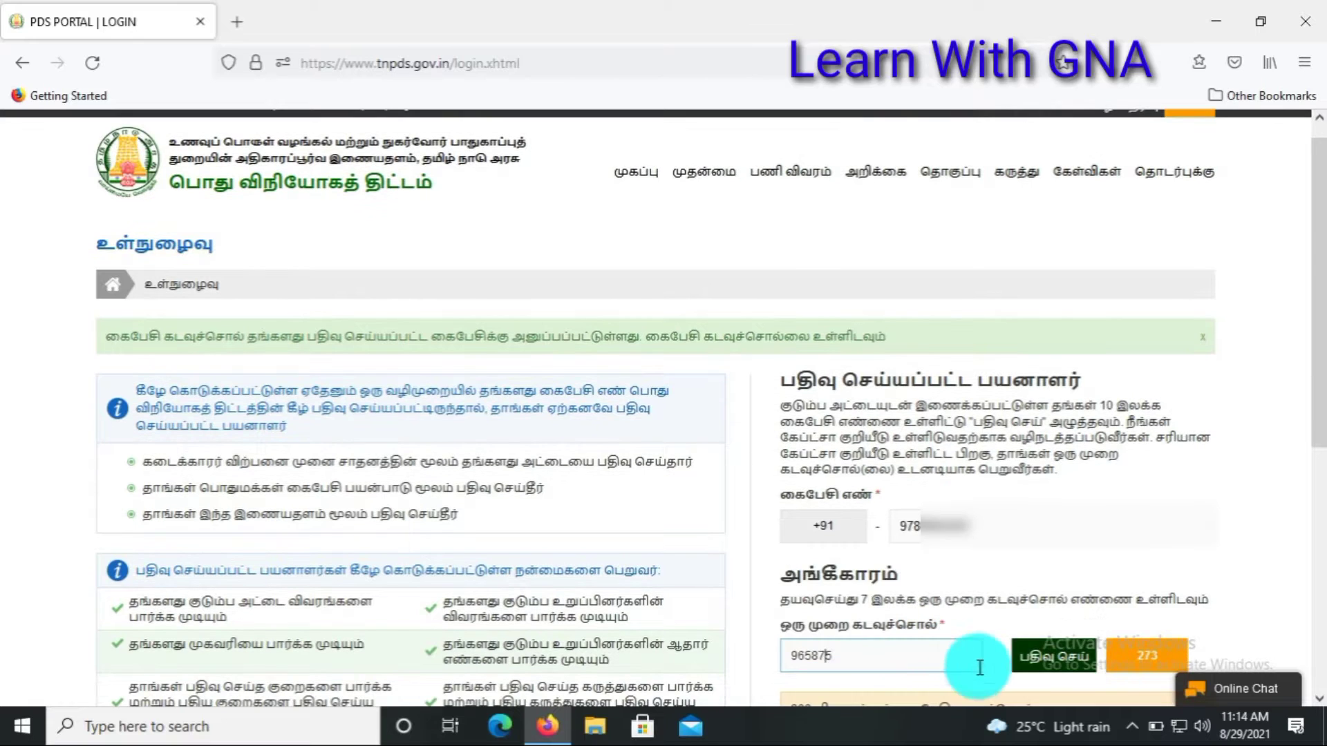
click(1048, 663)
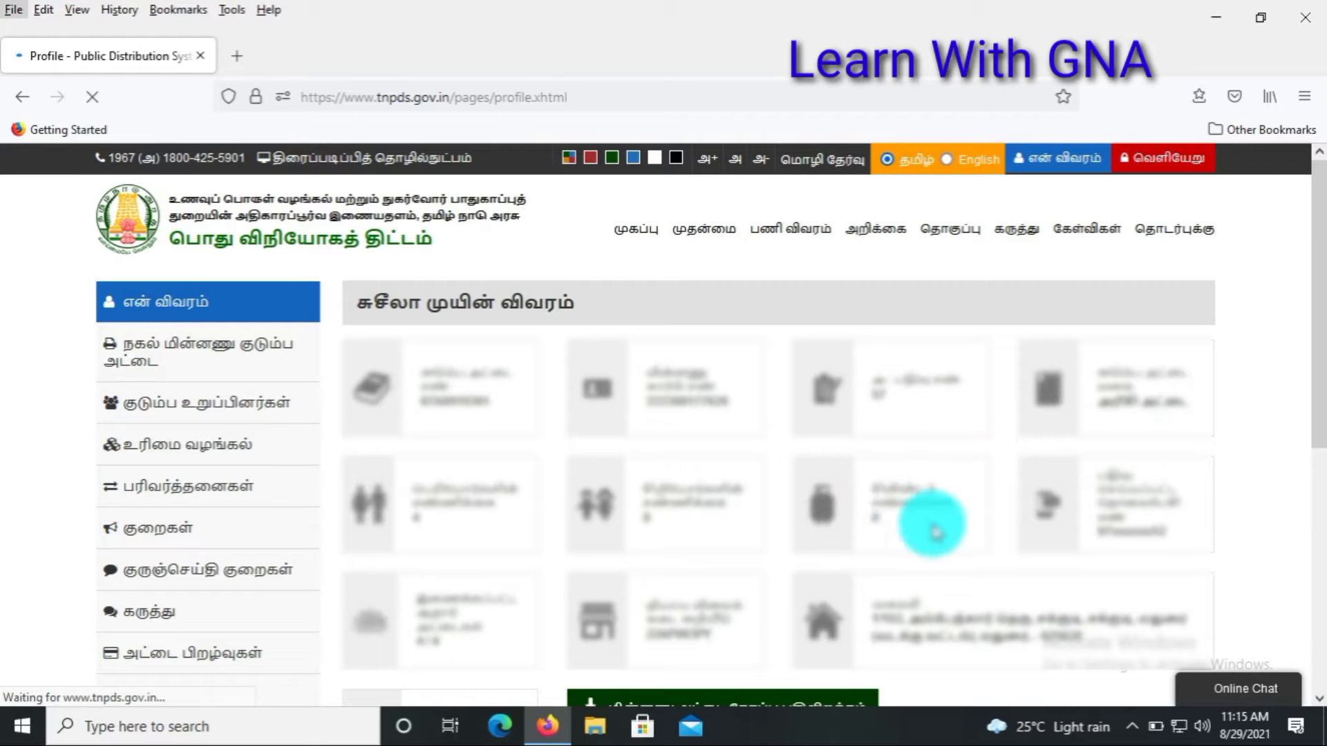
Step: Open the அட்டை பிறழ்வுகள் card changes section from the profile sidebar
click(237, 359)
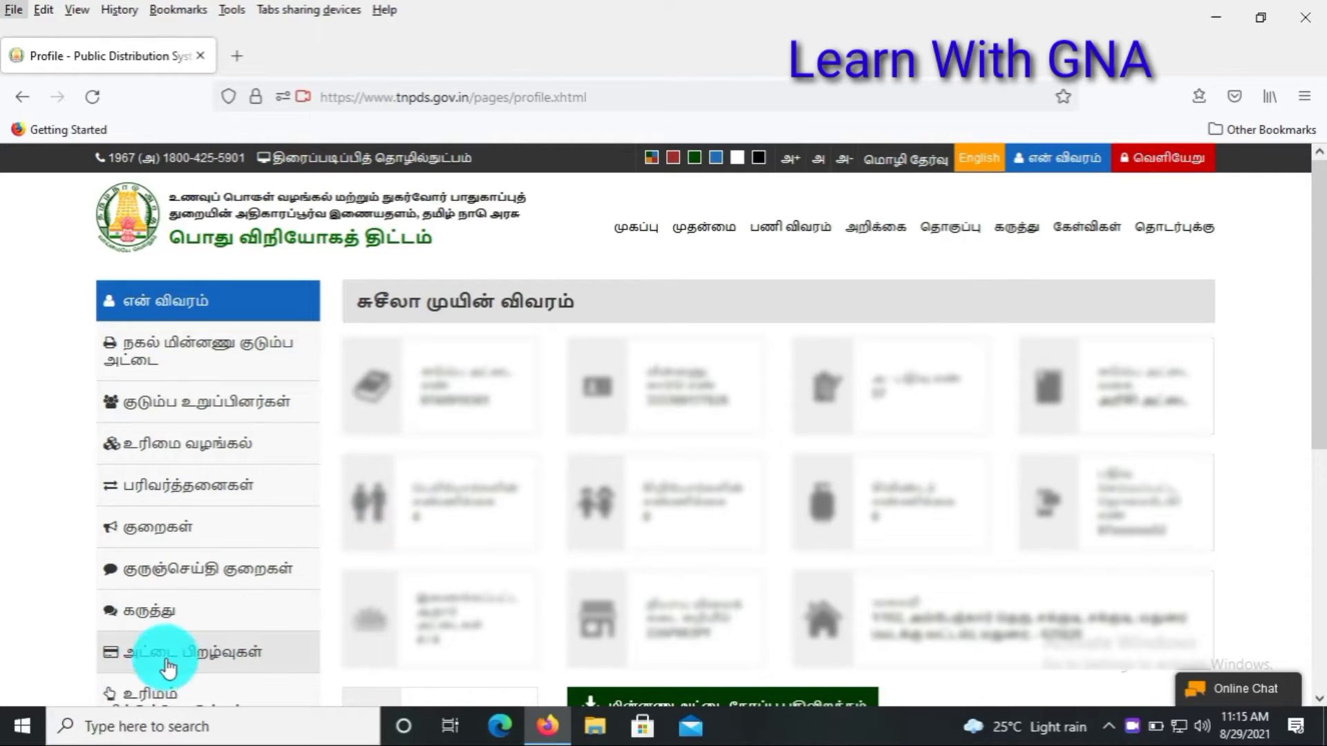
key(alt)
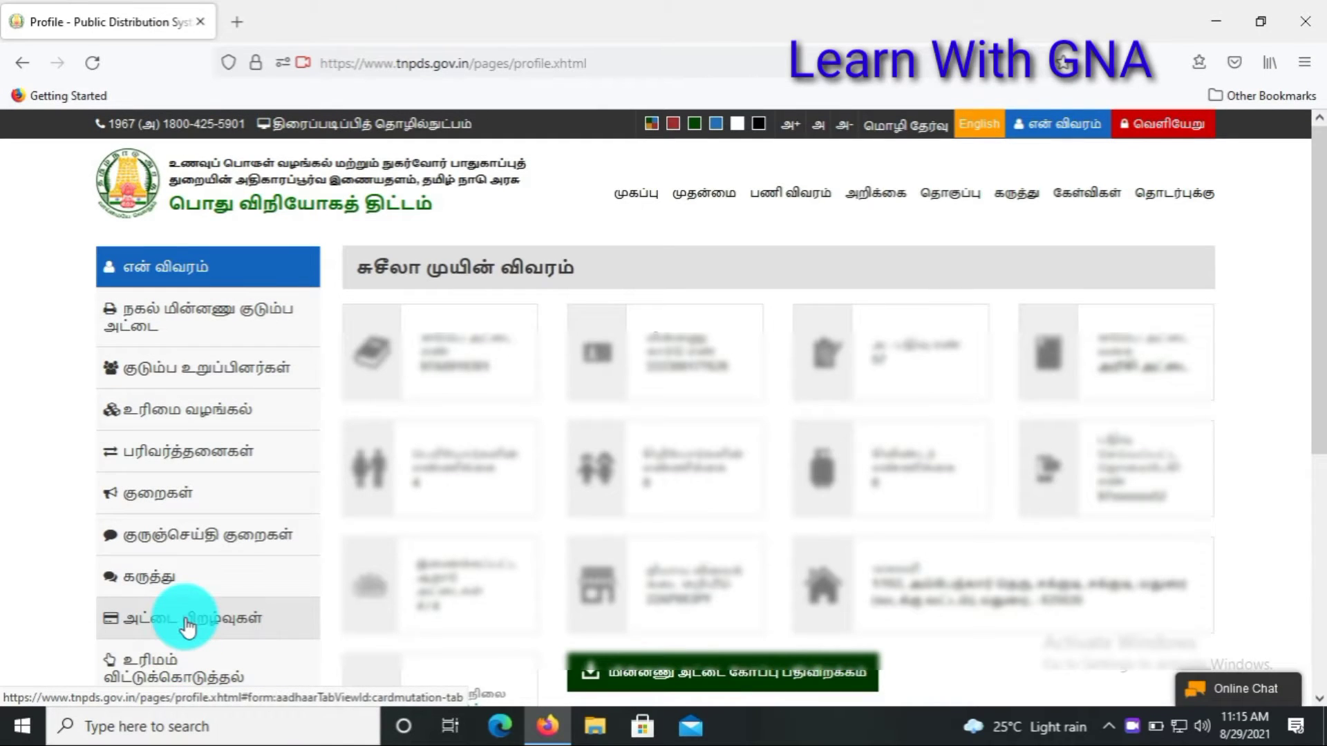
click(187, 626)
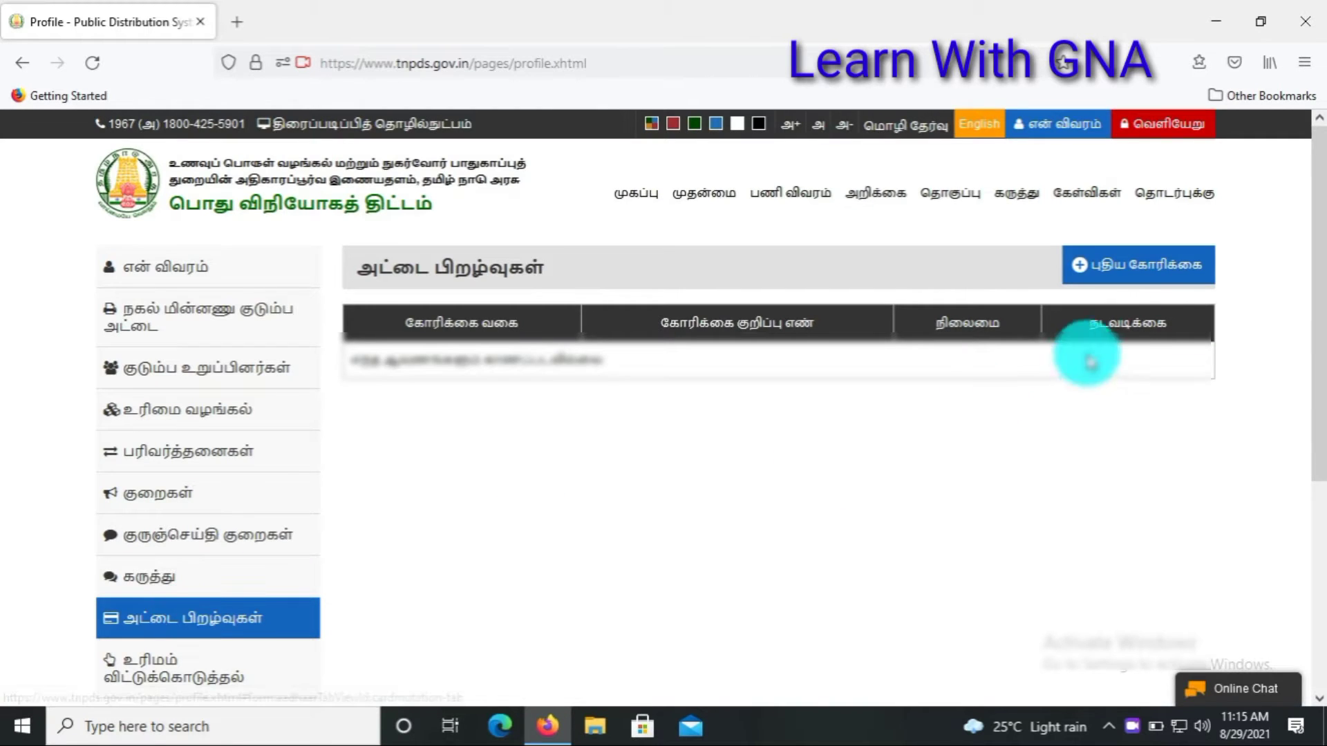
Step: Start a new request with முகவரி மாற்றம் as the service and reveal the new-address fields
click(1152, 284)
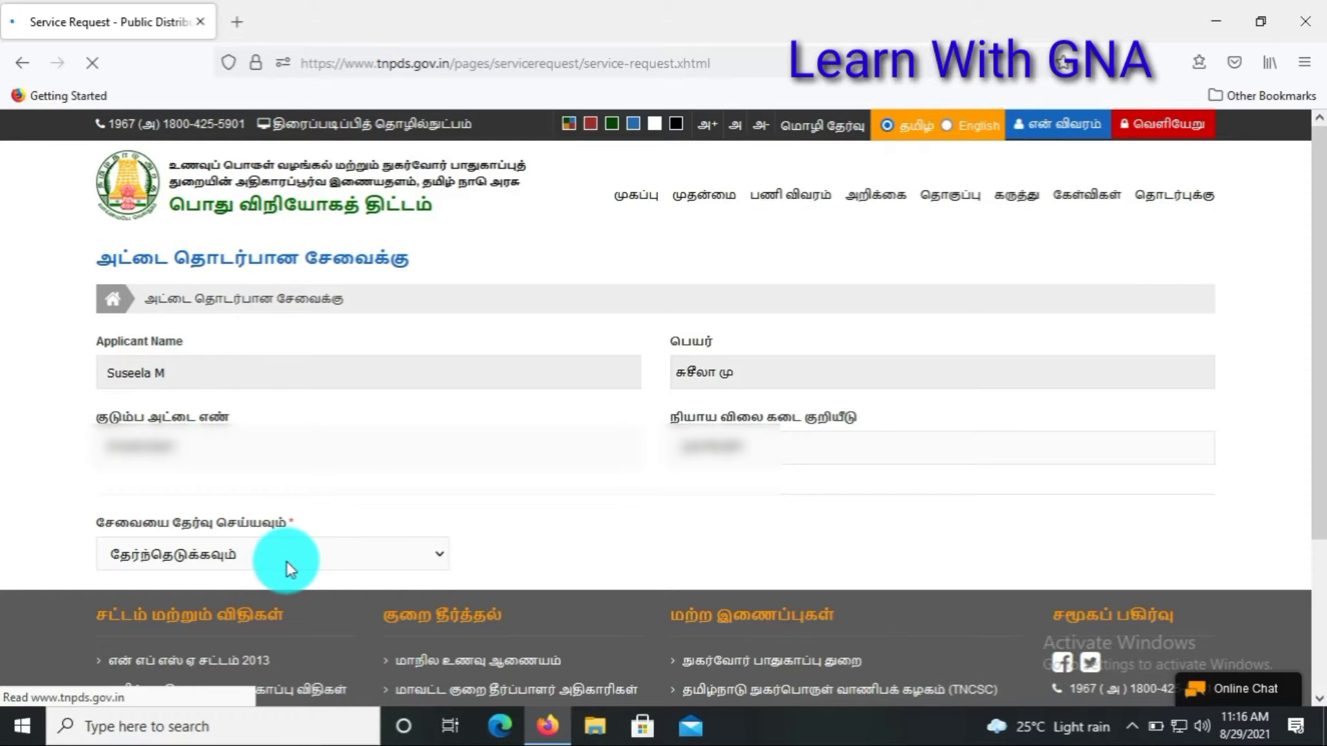
click(446, 562)
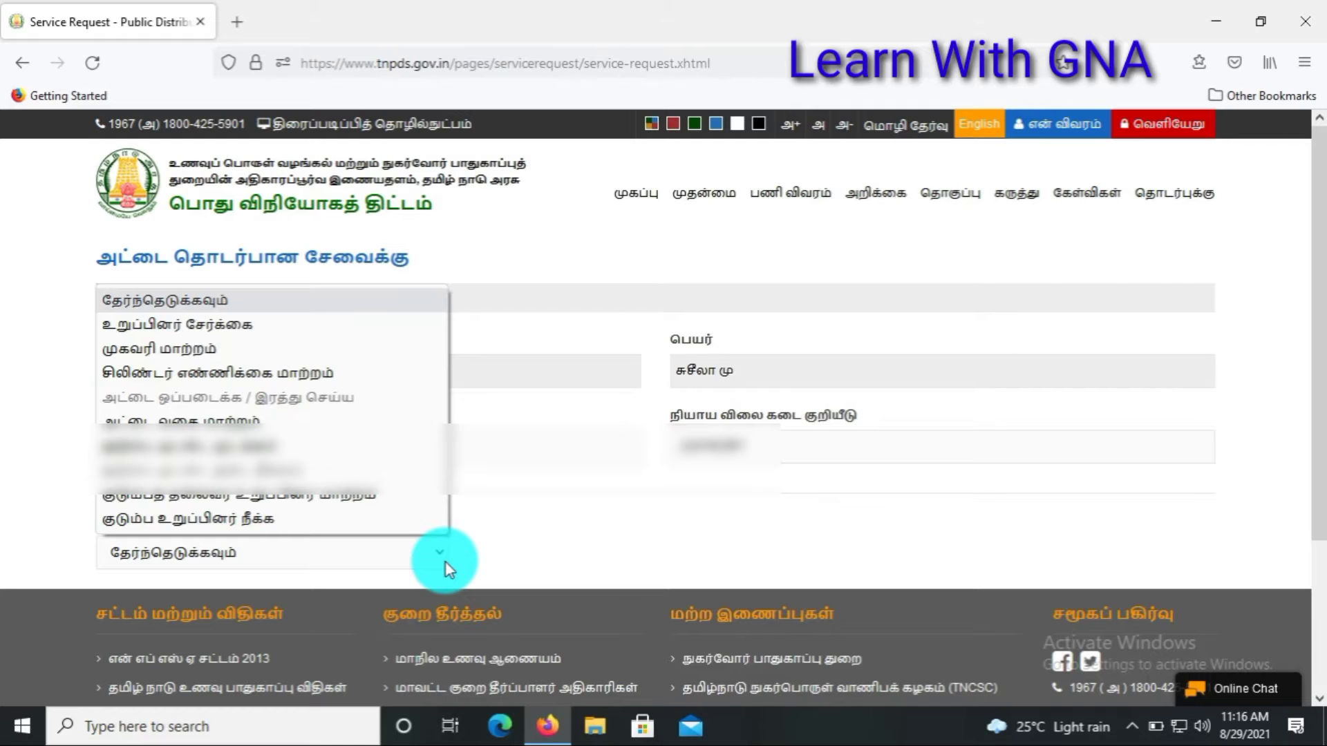
click(217, 350)
drag(1317, 229, 1311, 376)
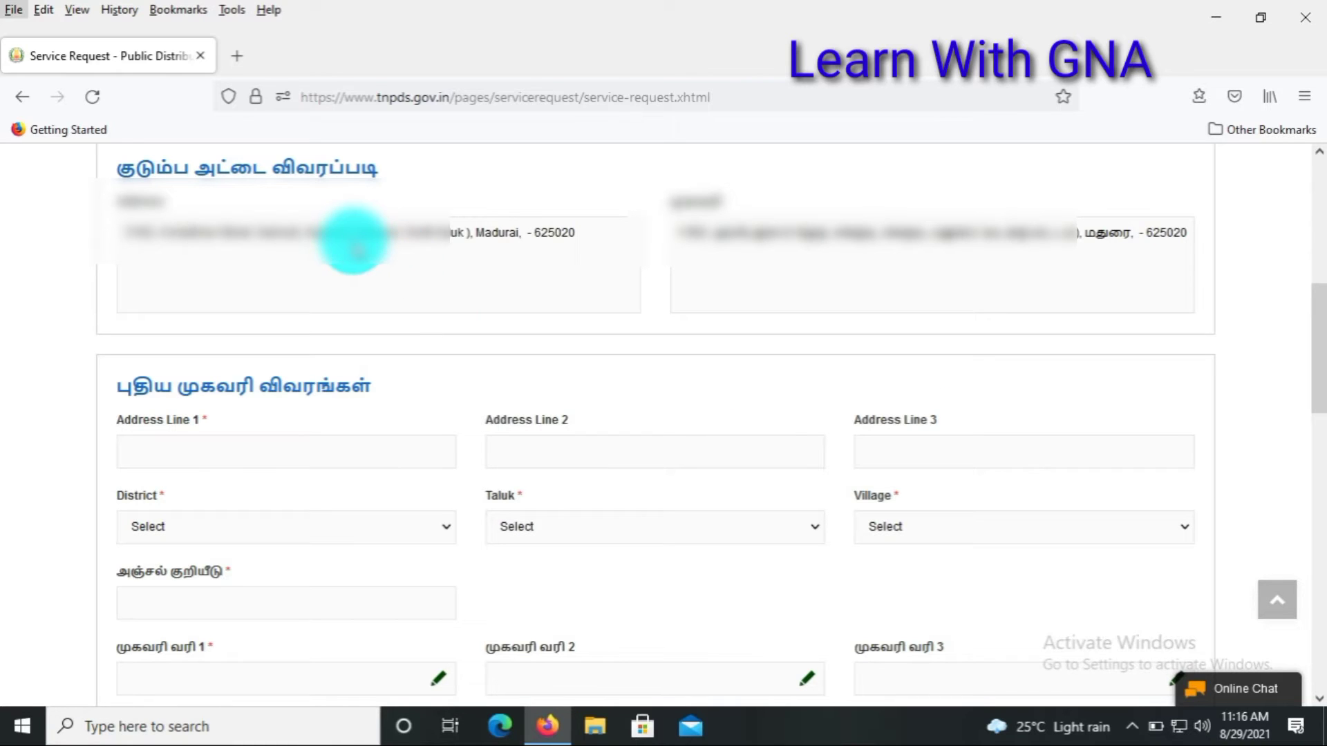
Step: Go through the first, second and third English address line fields
click(296, 297)
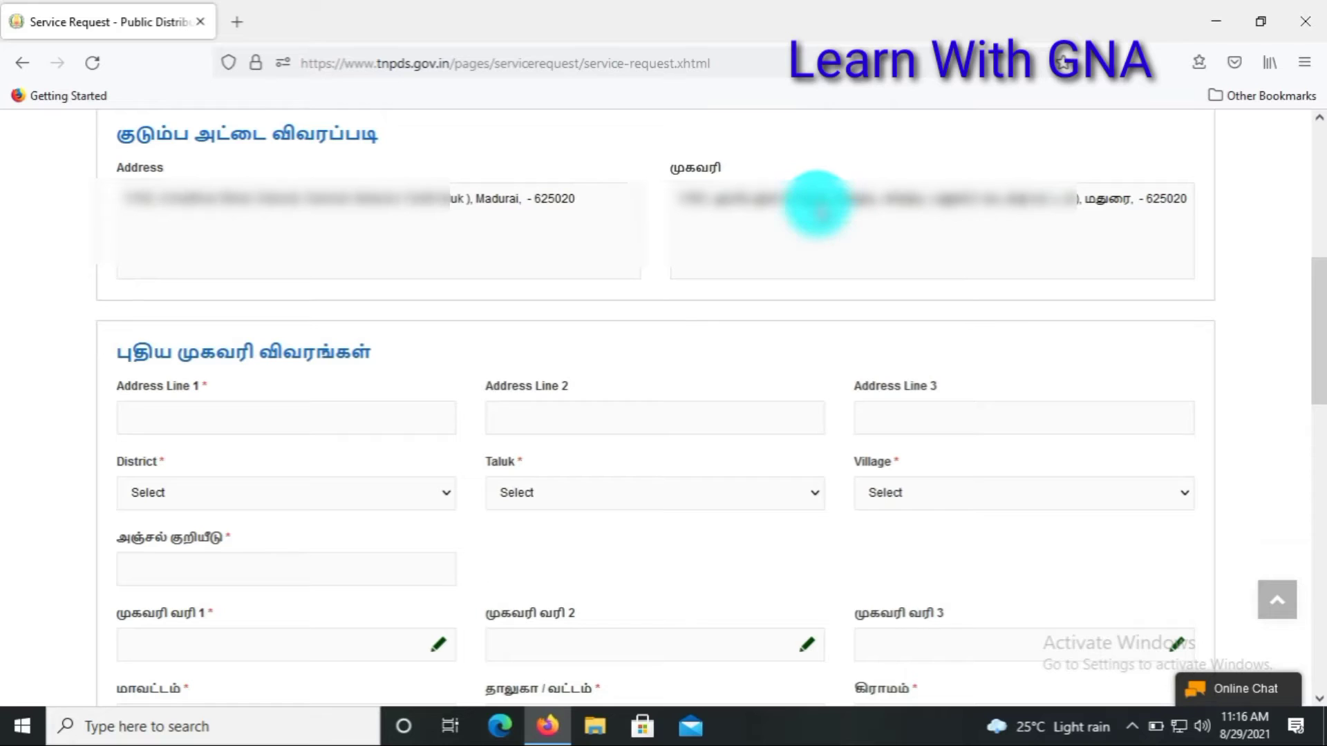
click(287, 429)
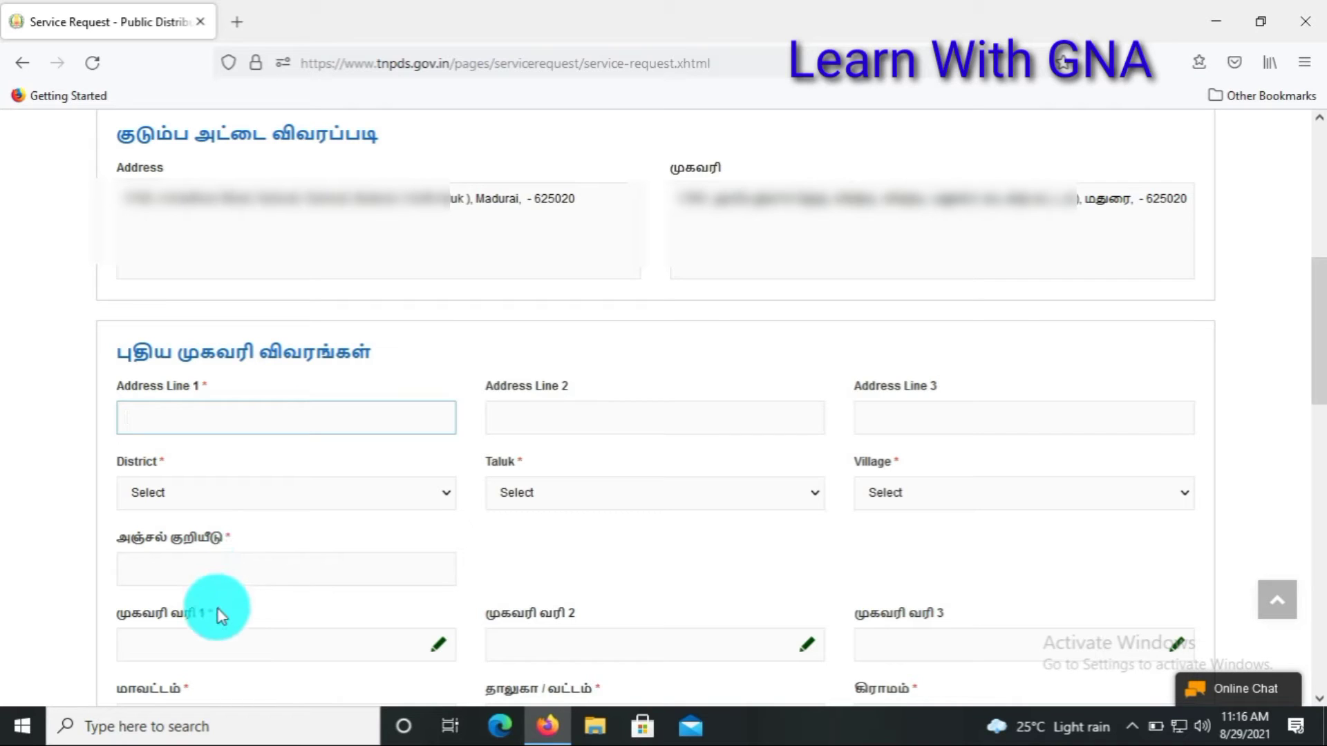
click(204, 645)
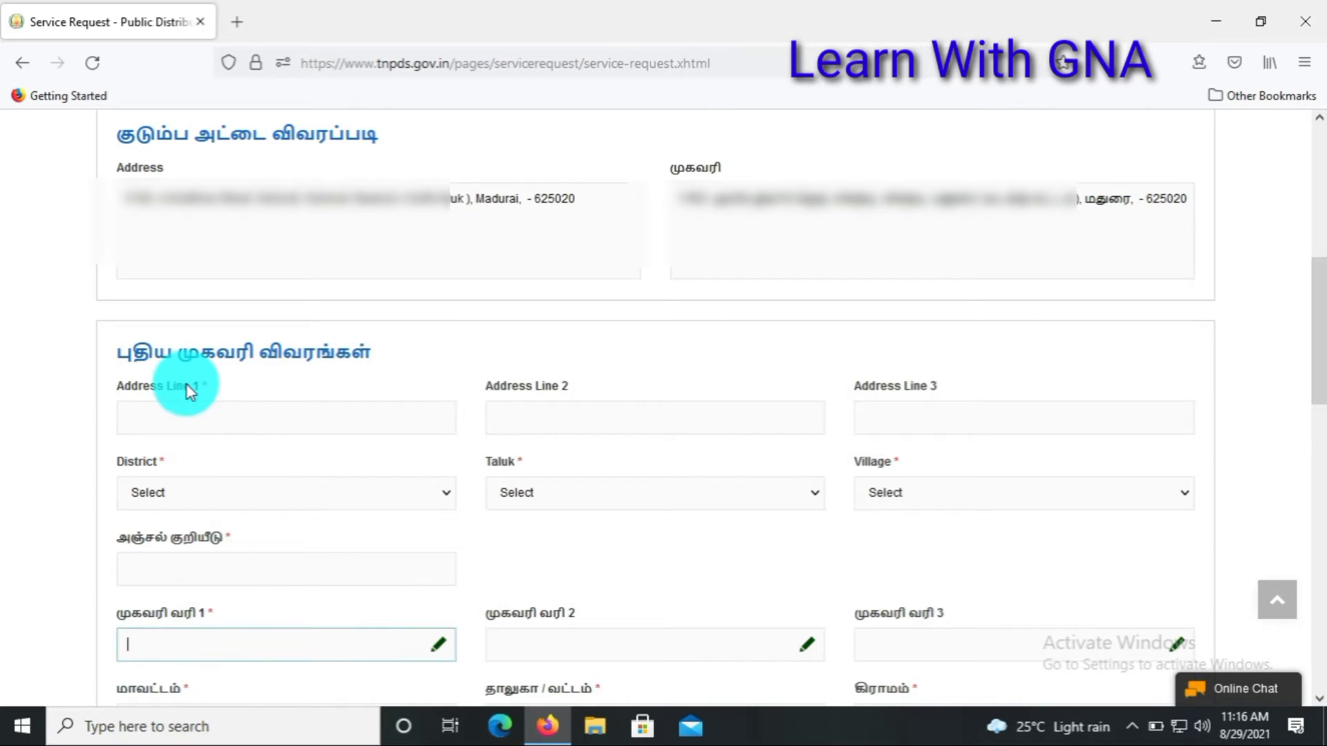
click(192, 419)
click(572, 421)
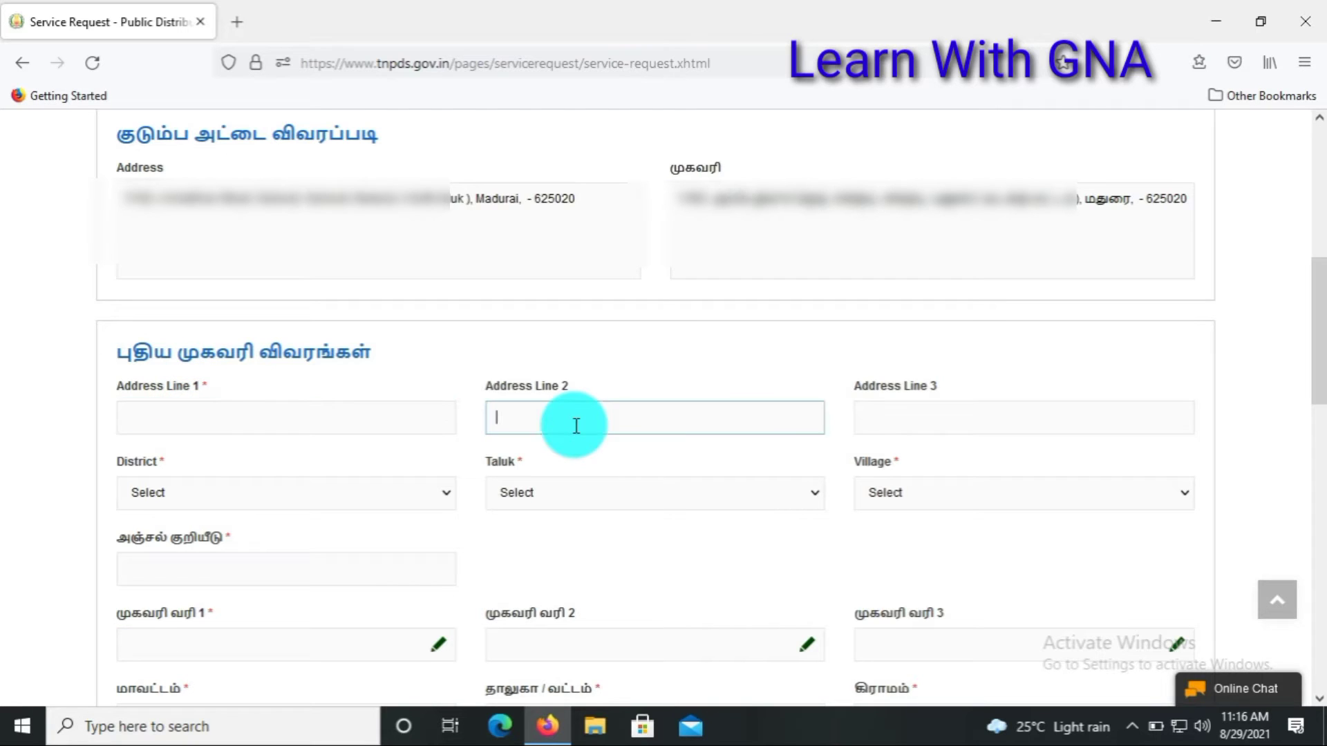
click(863, 419)
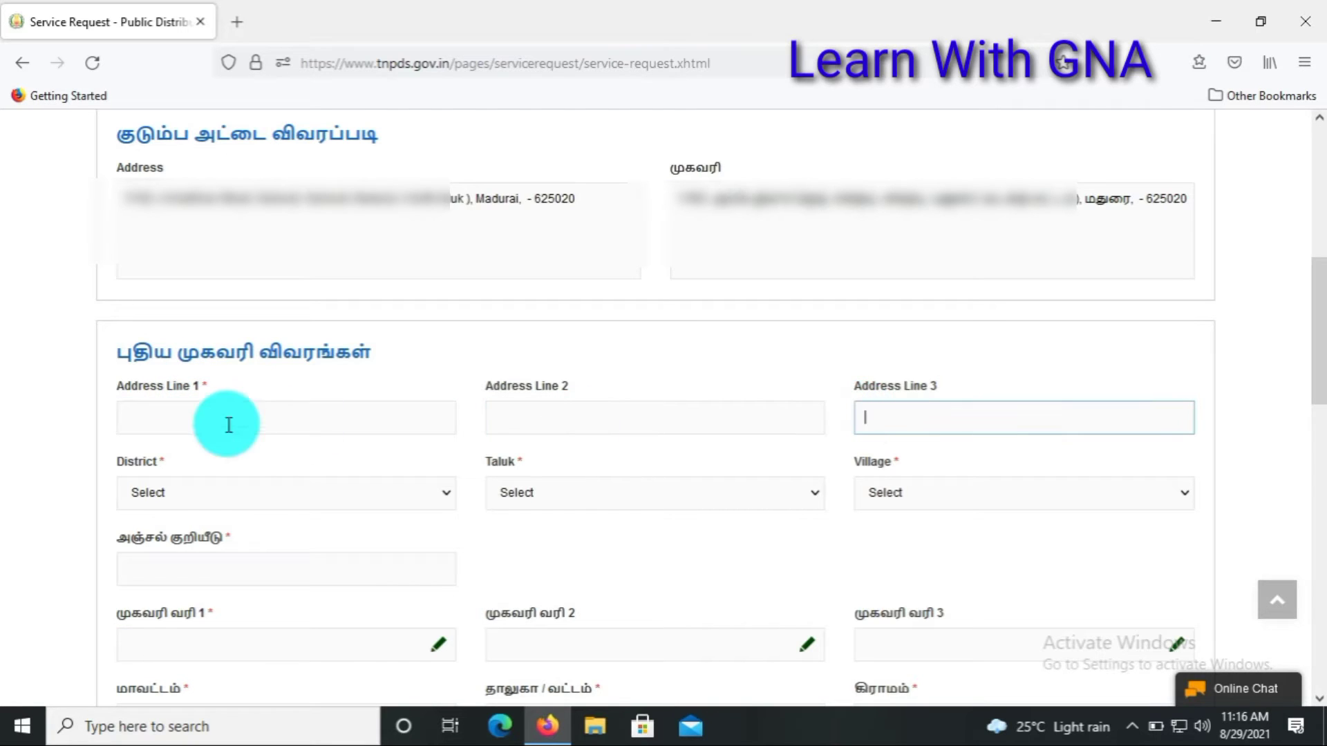
Step: Review the District, Taluk and Village dropdown choices, then begin the first Tamil address line
click(207, 492)
click(207, 492)
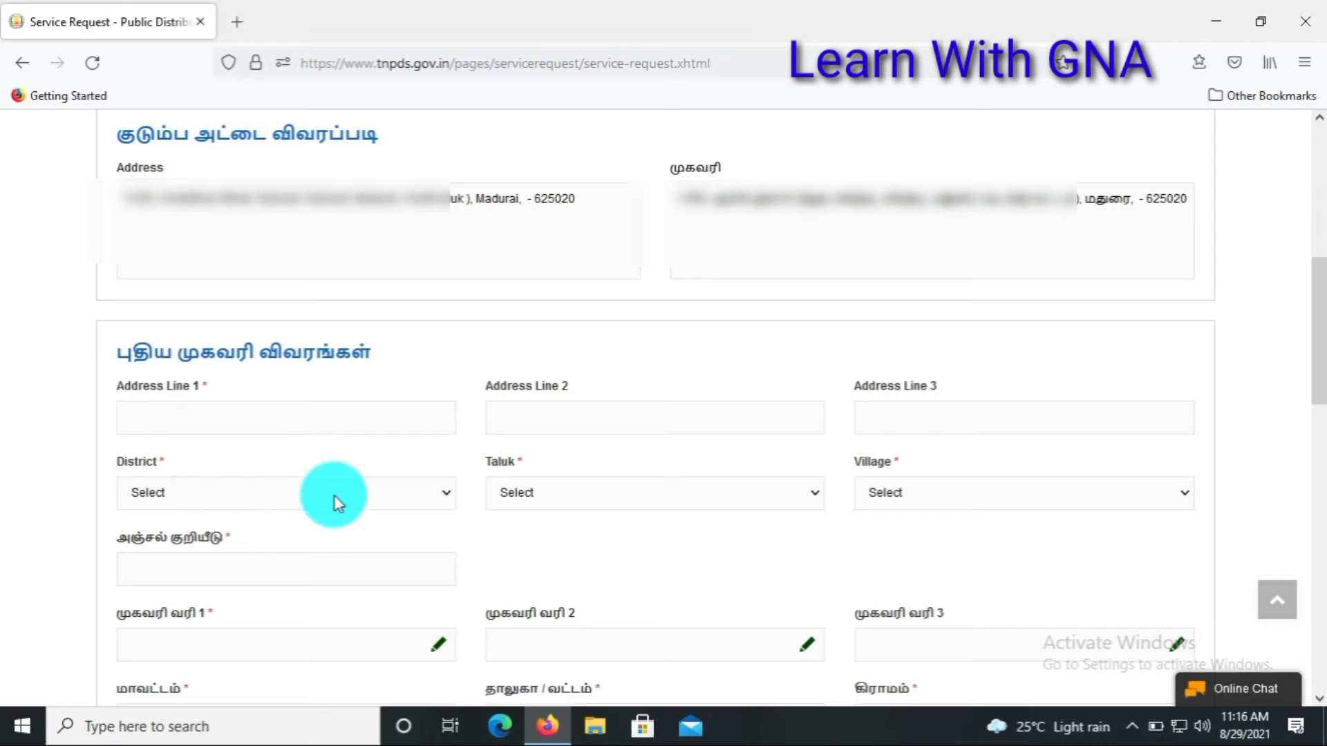
click(506, 495)
click(506, 495)
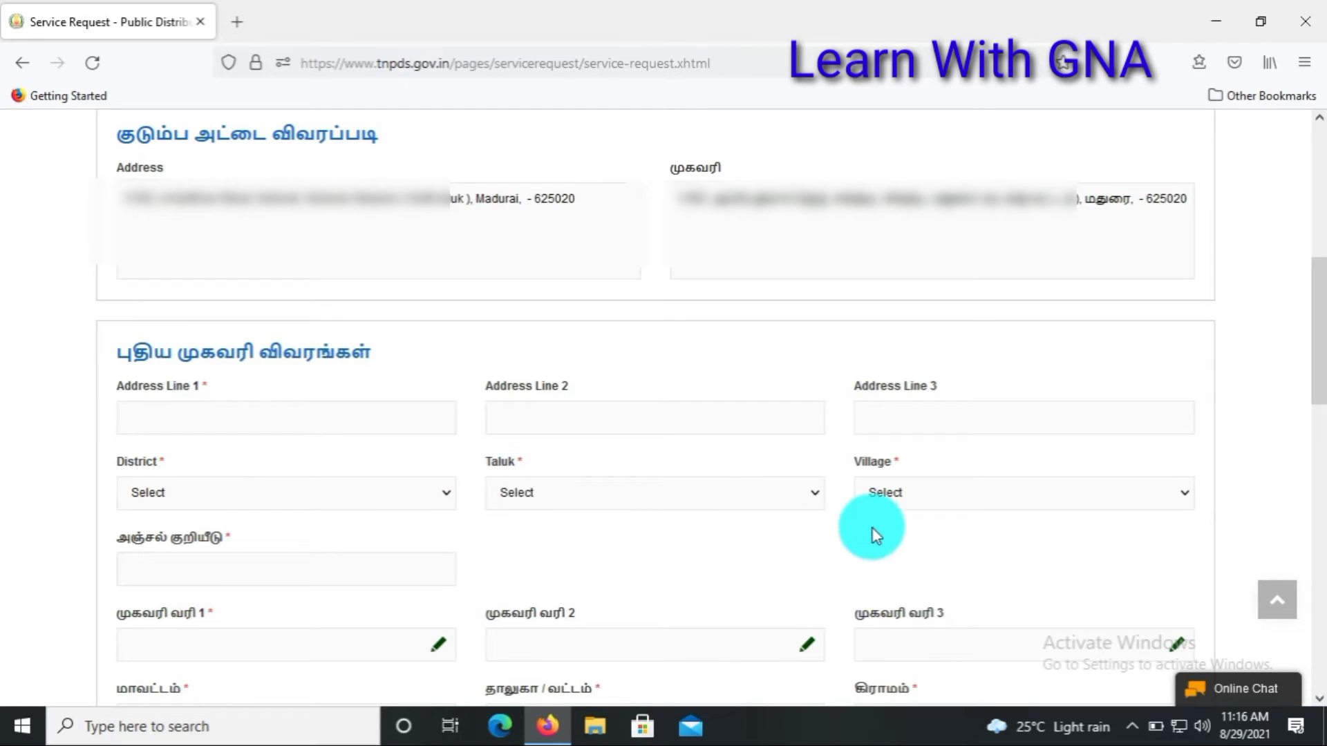
click(873, 500)
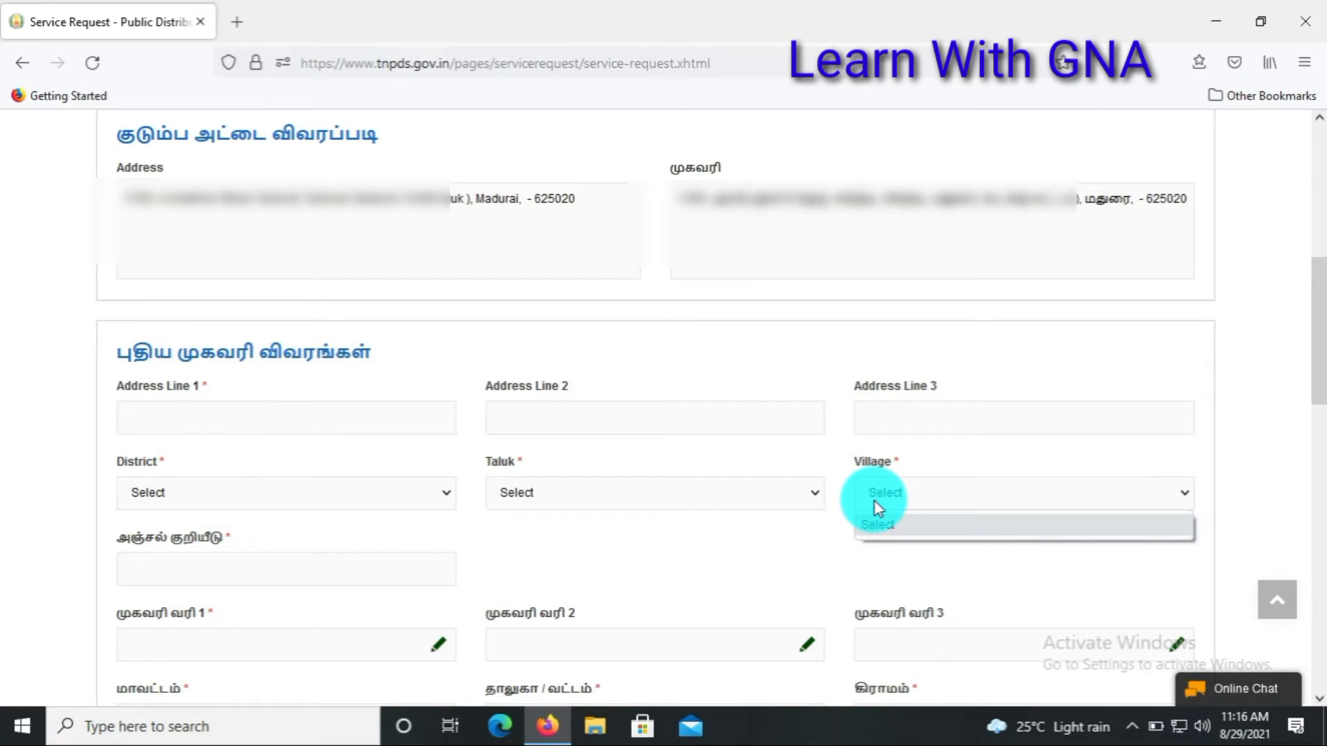
click(874, 498)
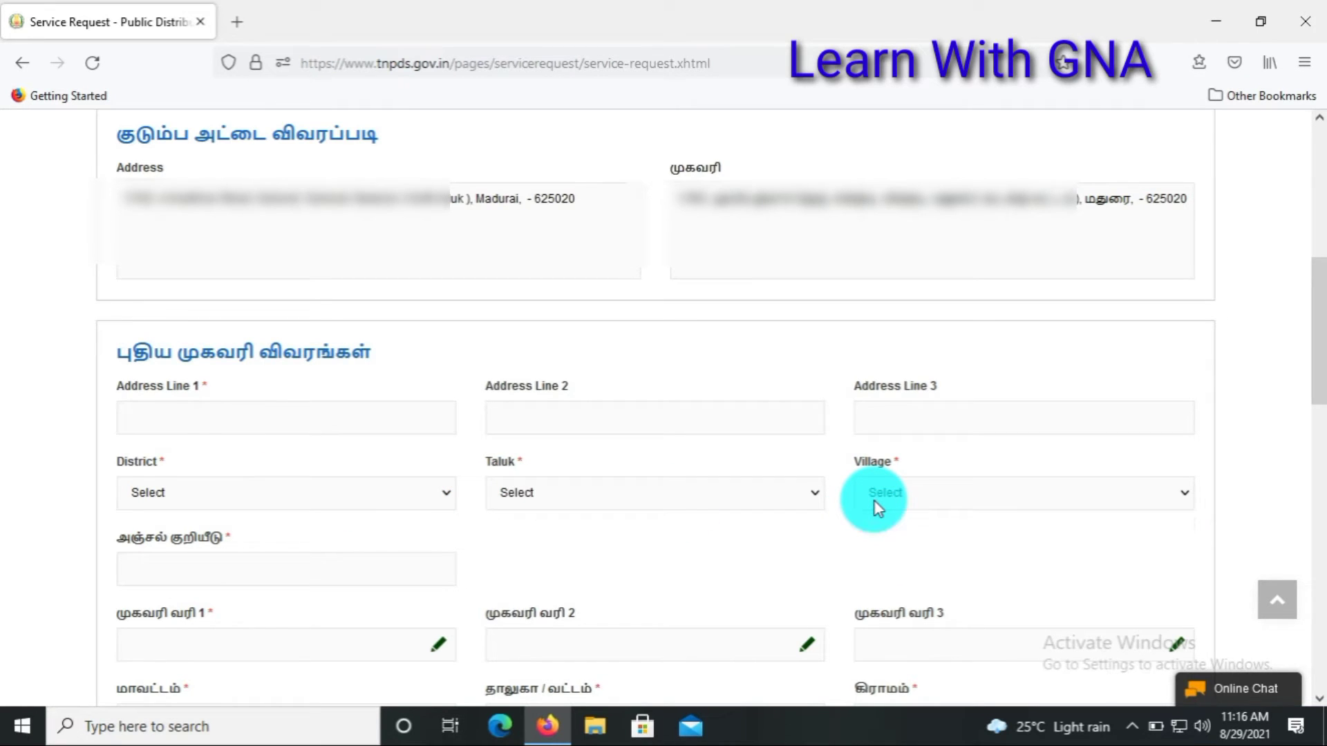
click(193, 652)
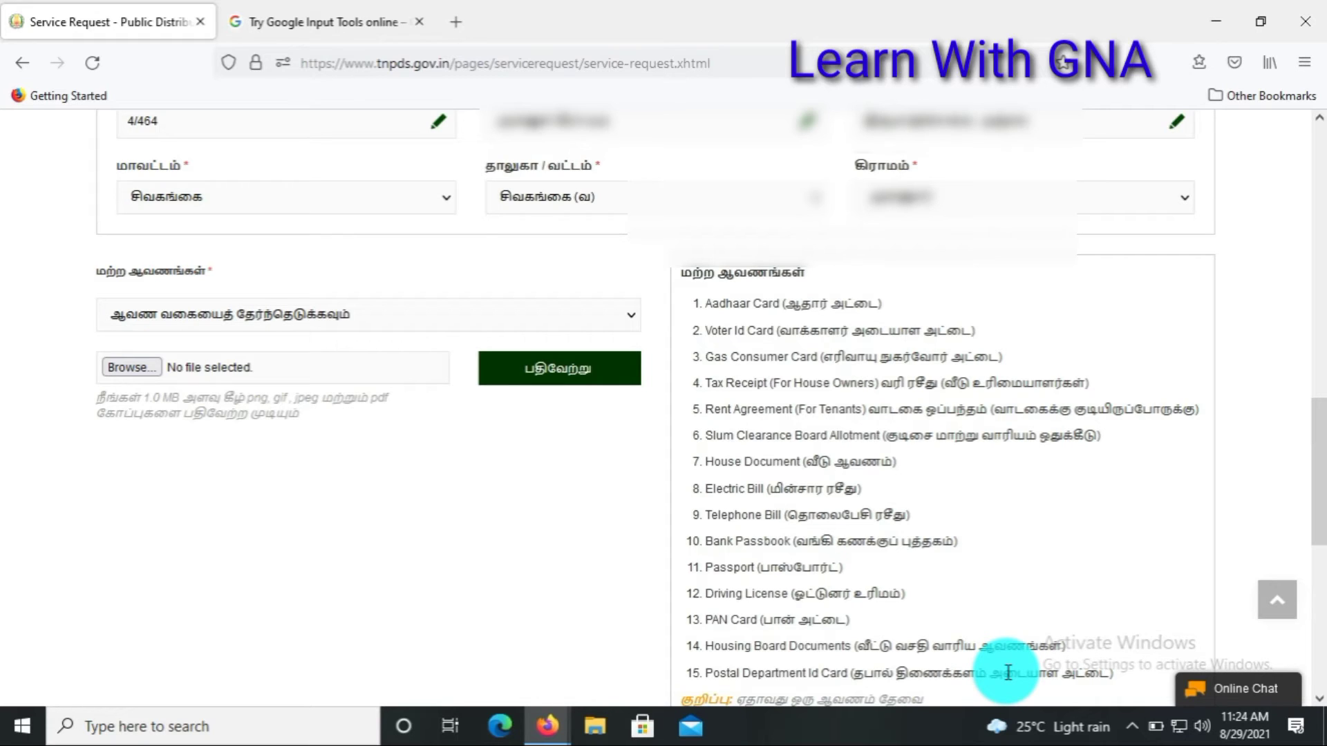
Step: Set the supporting document type to ஆதார் அட்டை (Aadhaar card), leaving the file unchosen
click(159, 371)
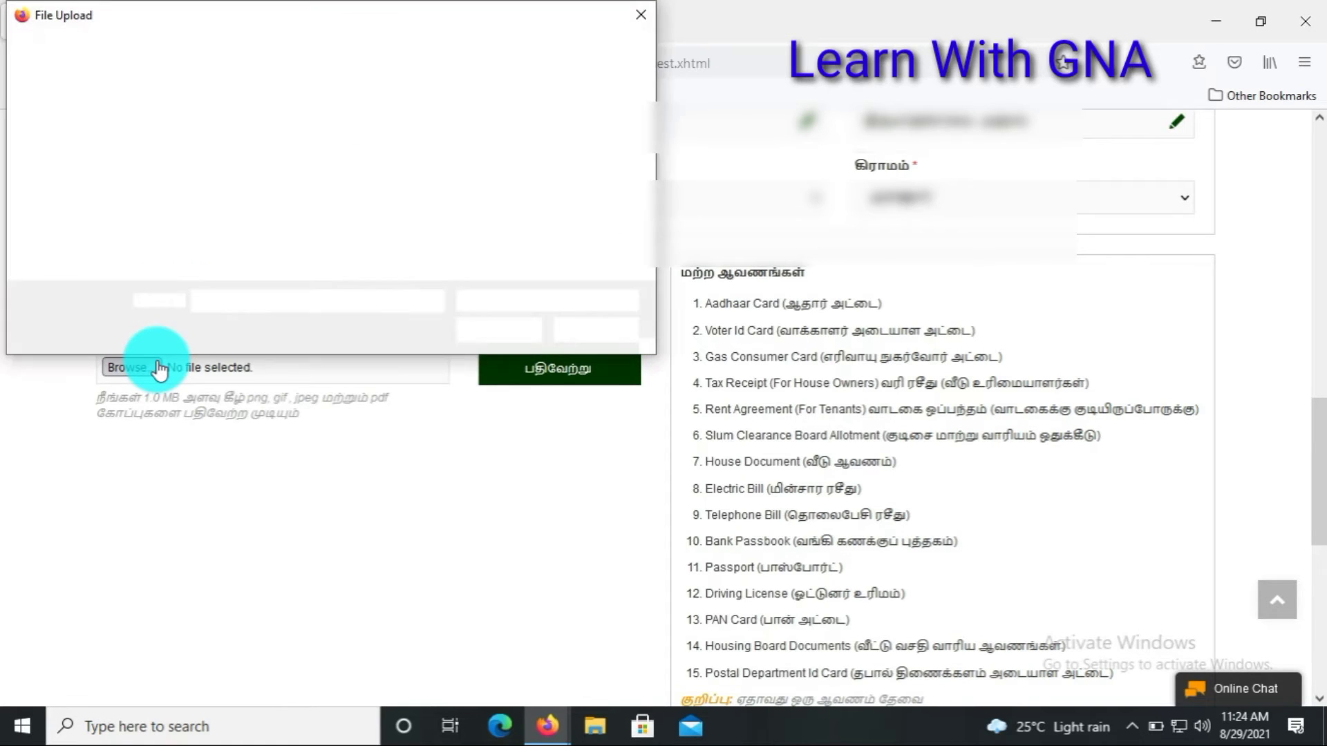
click(643, 16)
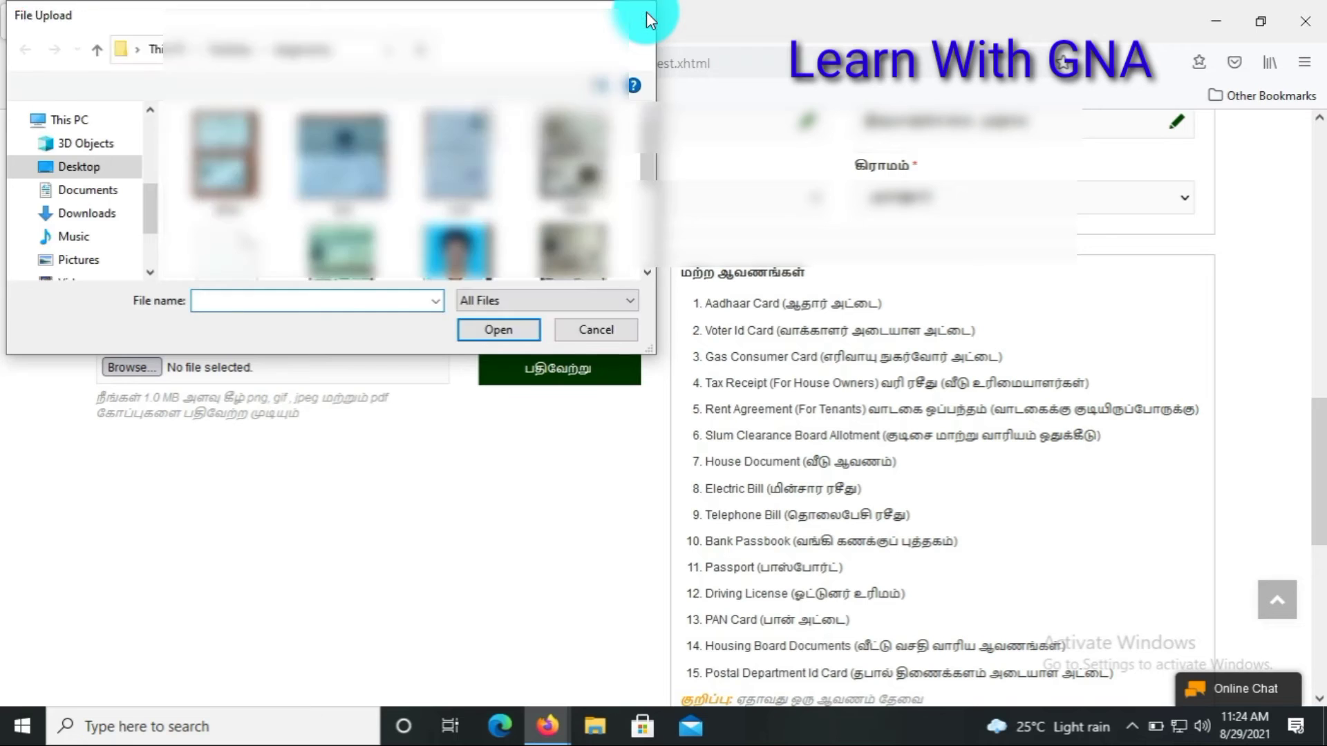
click(339, 324)
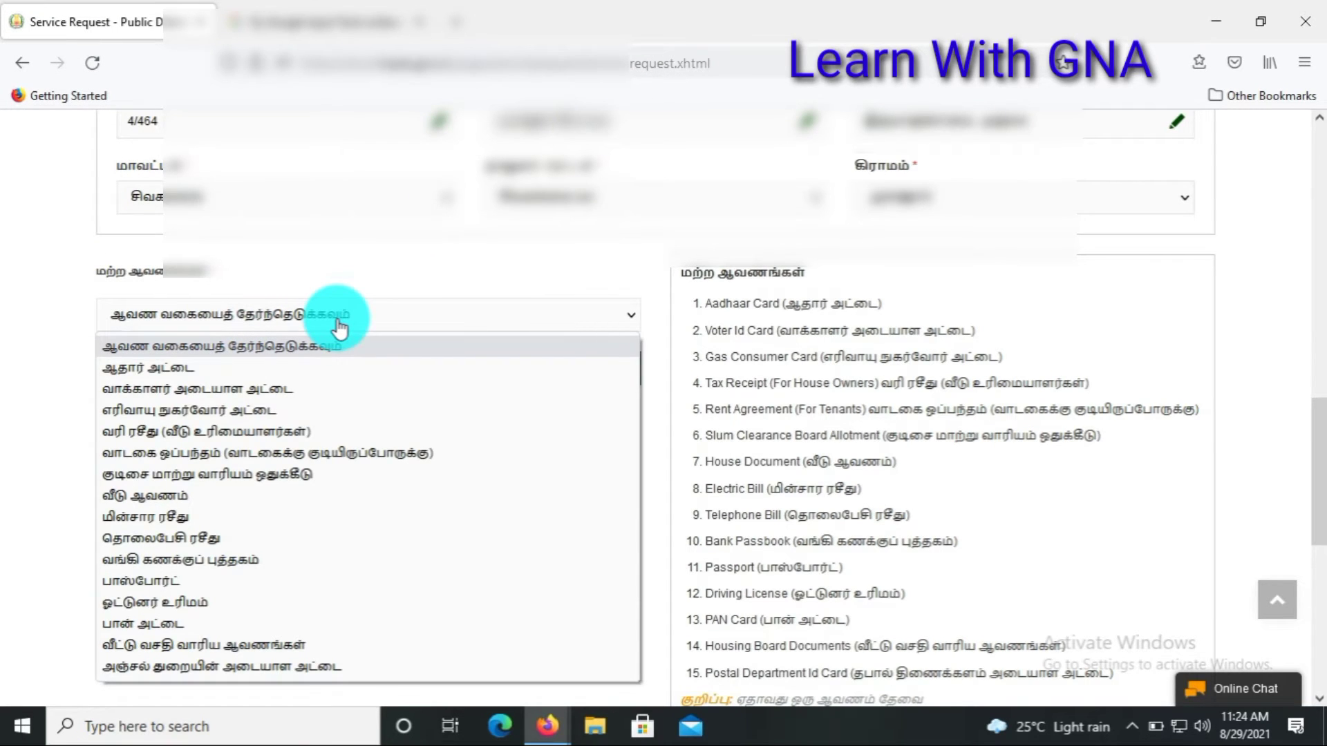
click(210, 374)
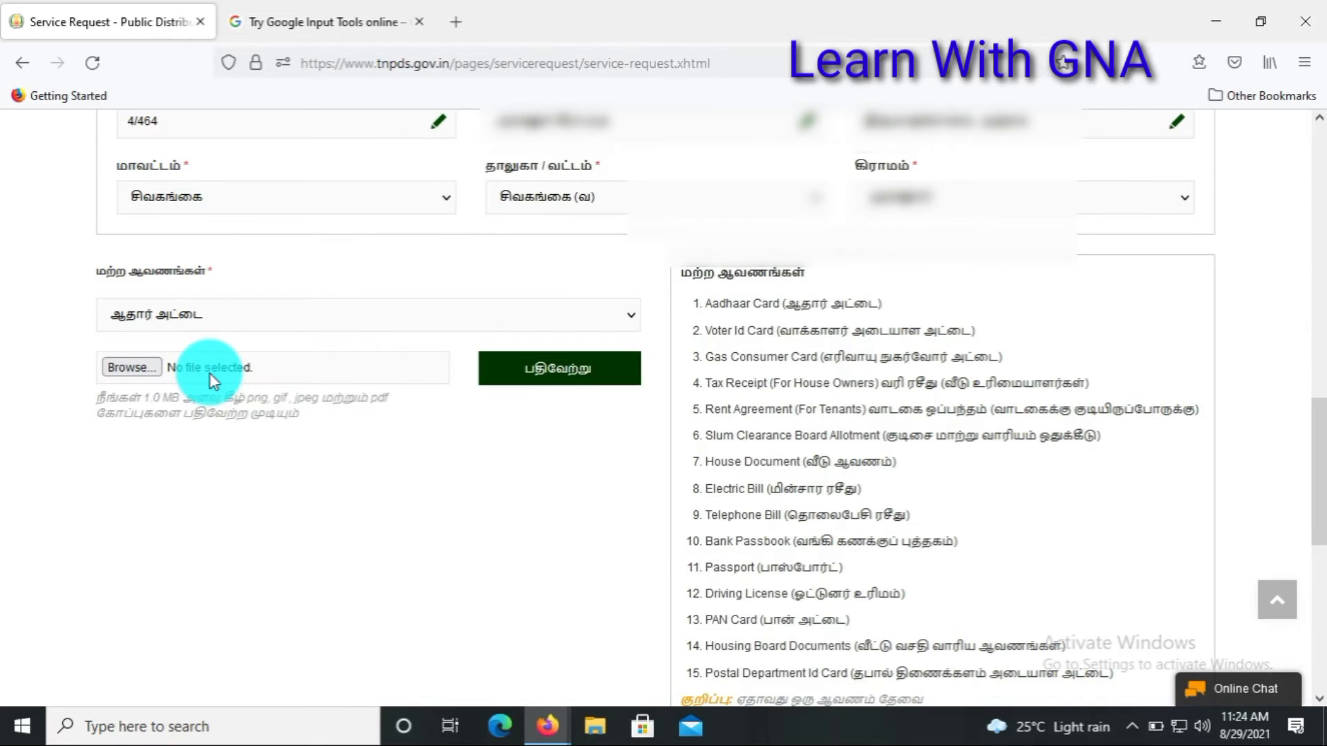
Step: Pick adhar and home recept.jpg from a Desktop folder and upload it as Aadhaar proof
click(181, 363)
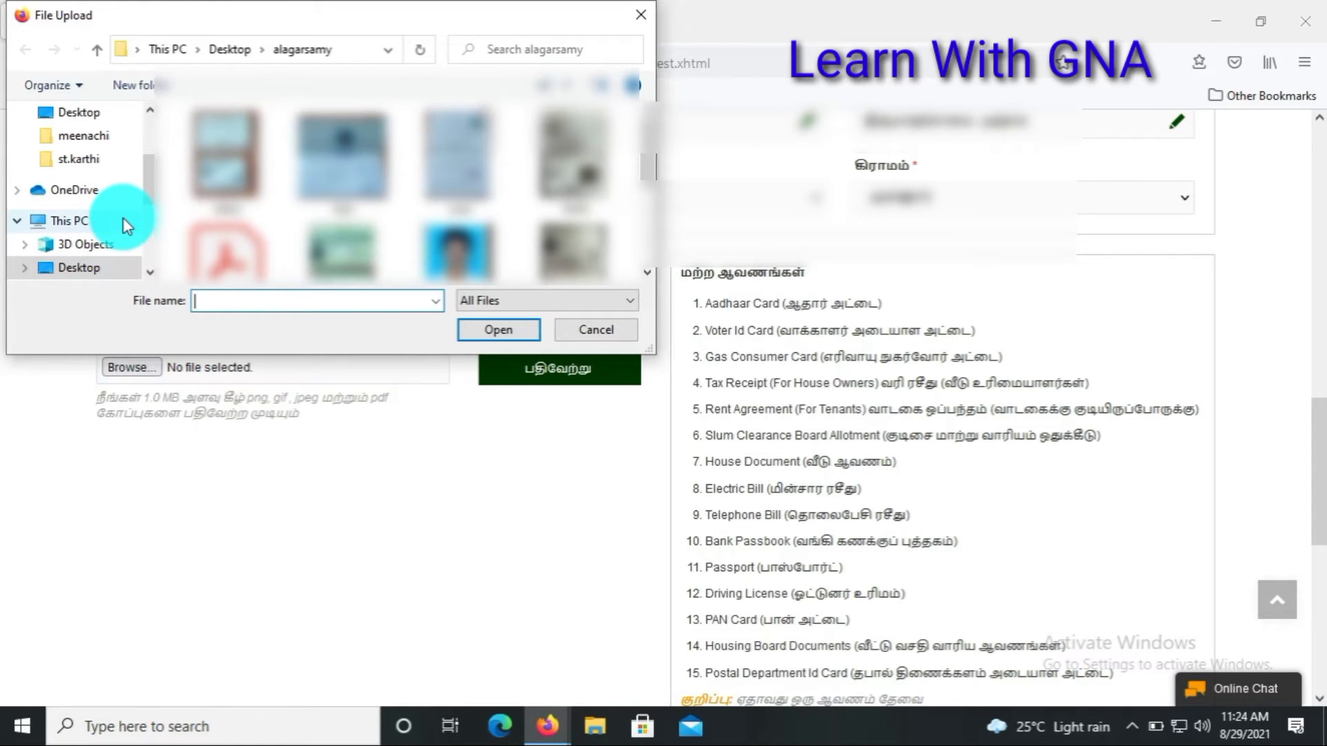
click(82, 269)
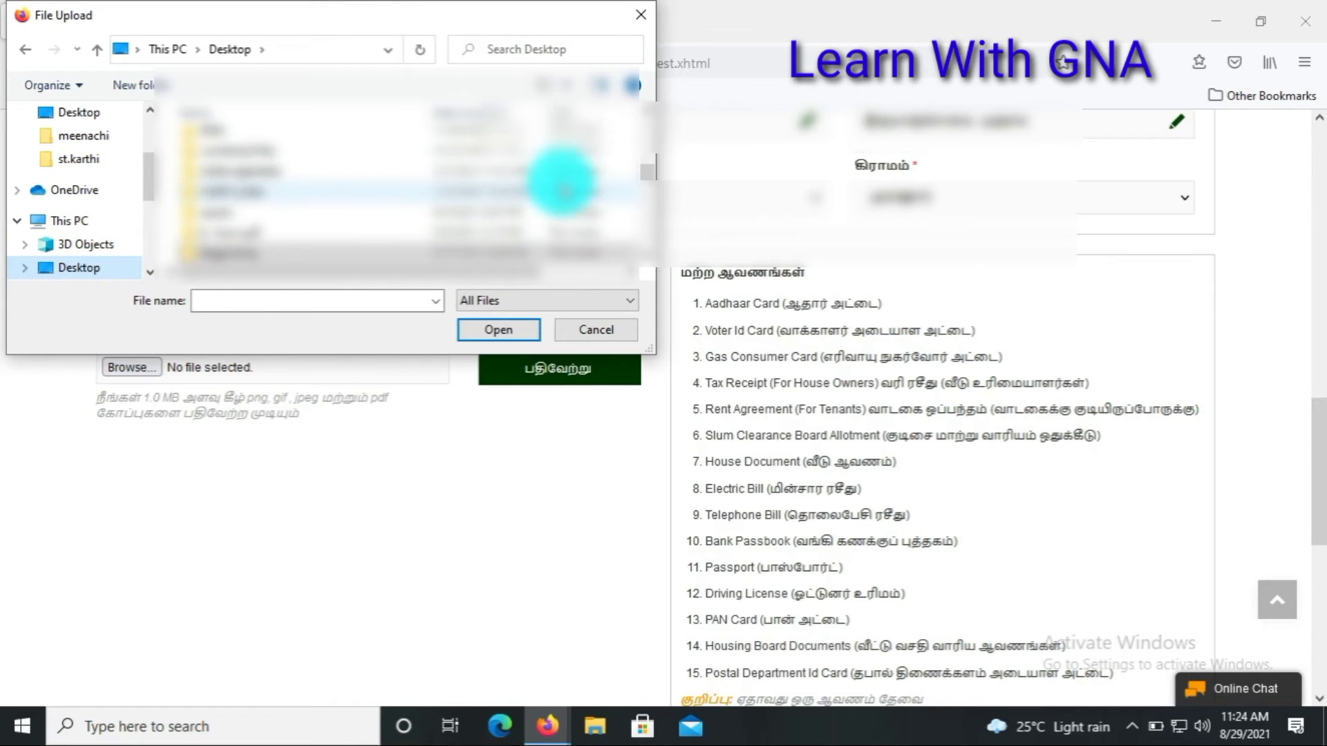
double_click(542, 186)
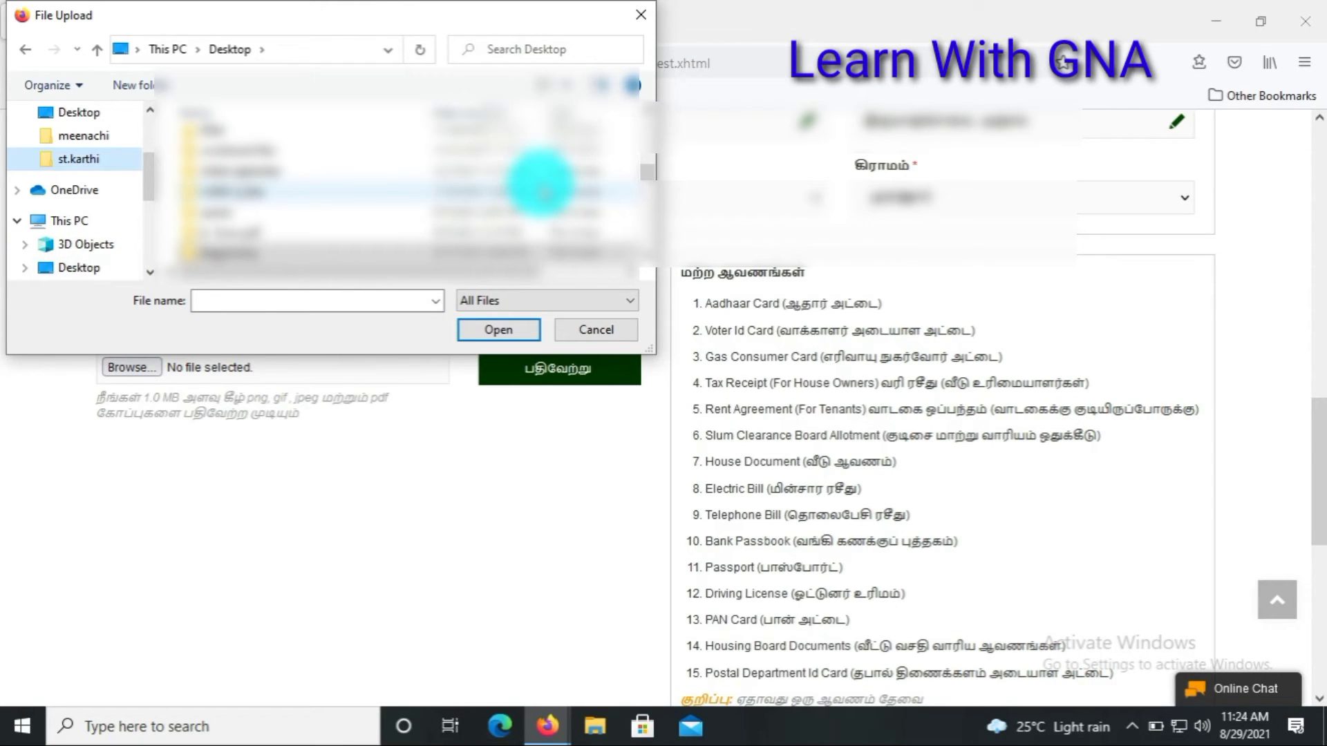
click(503, 172)
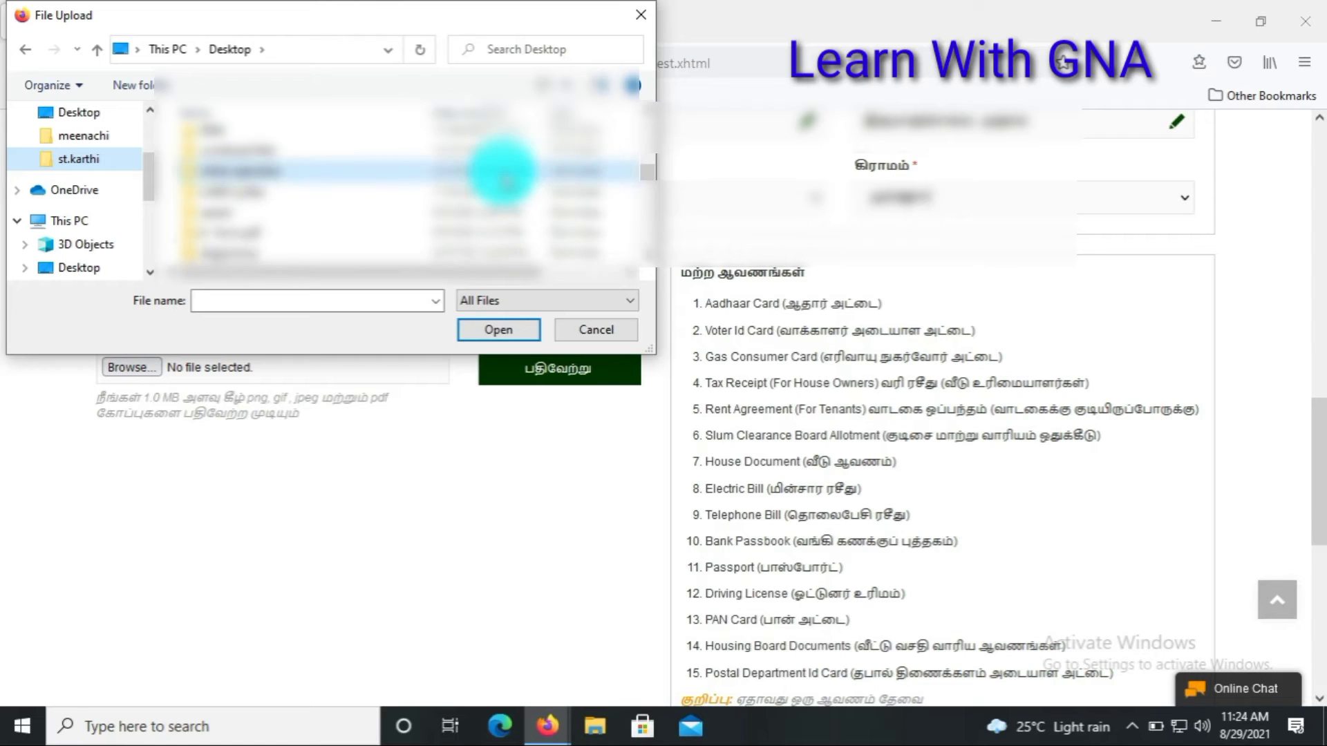
scroll(505, 176, down, 1)
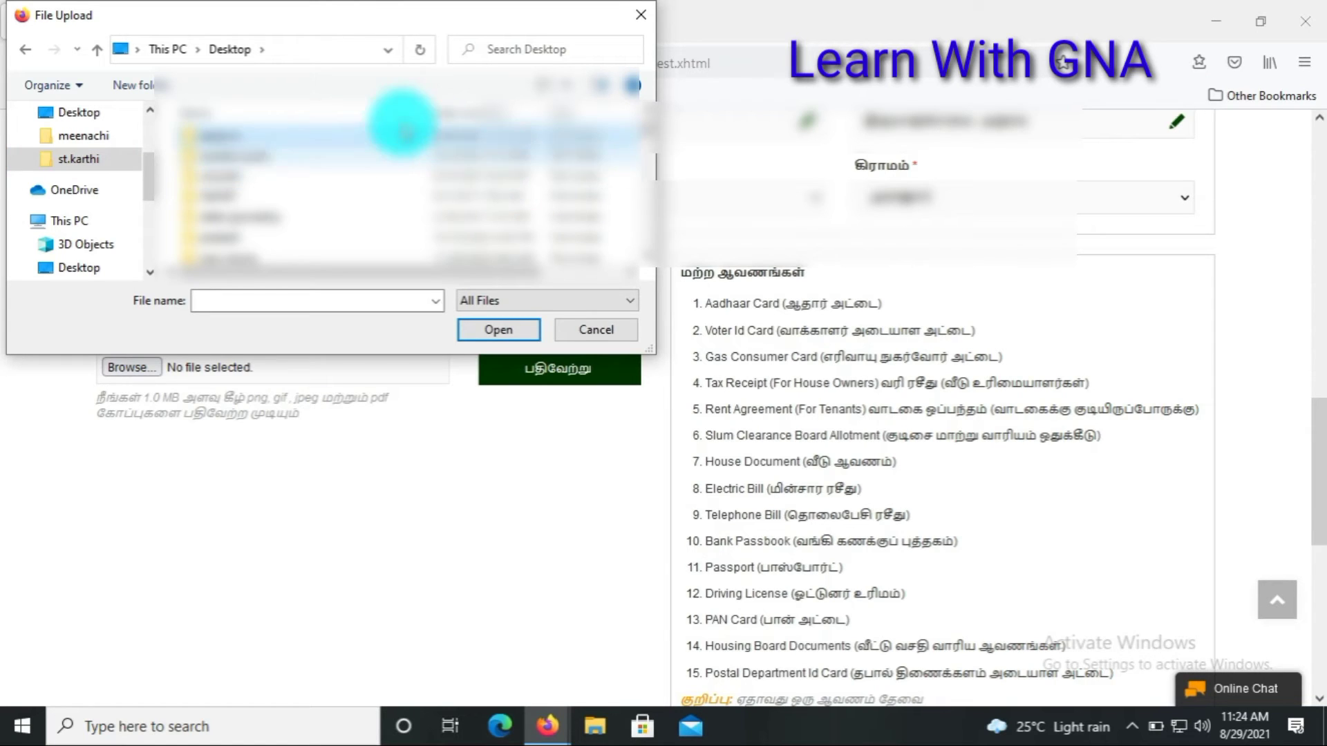
double_click(390, 138)
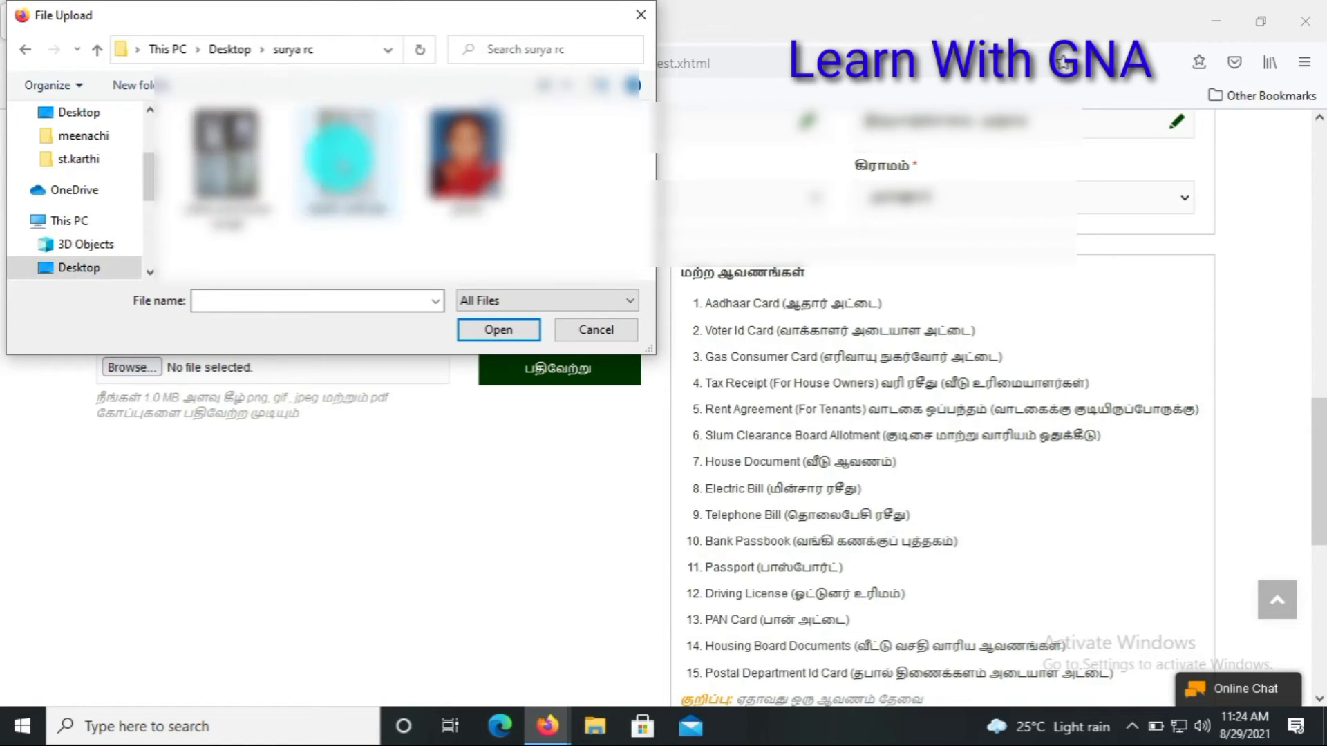
click(215, 176)
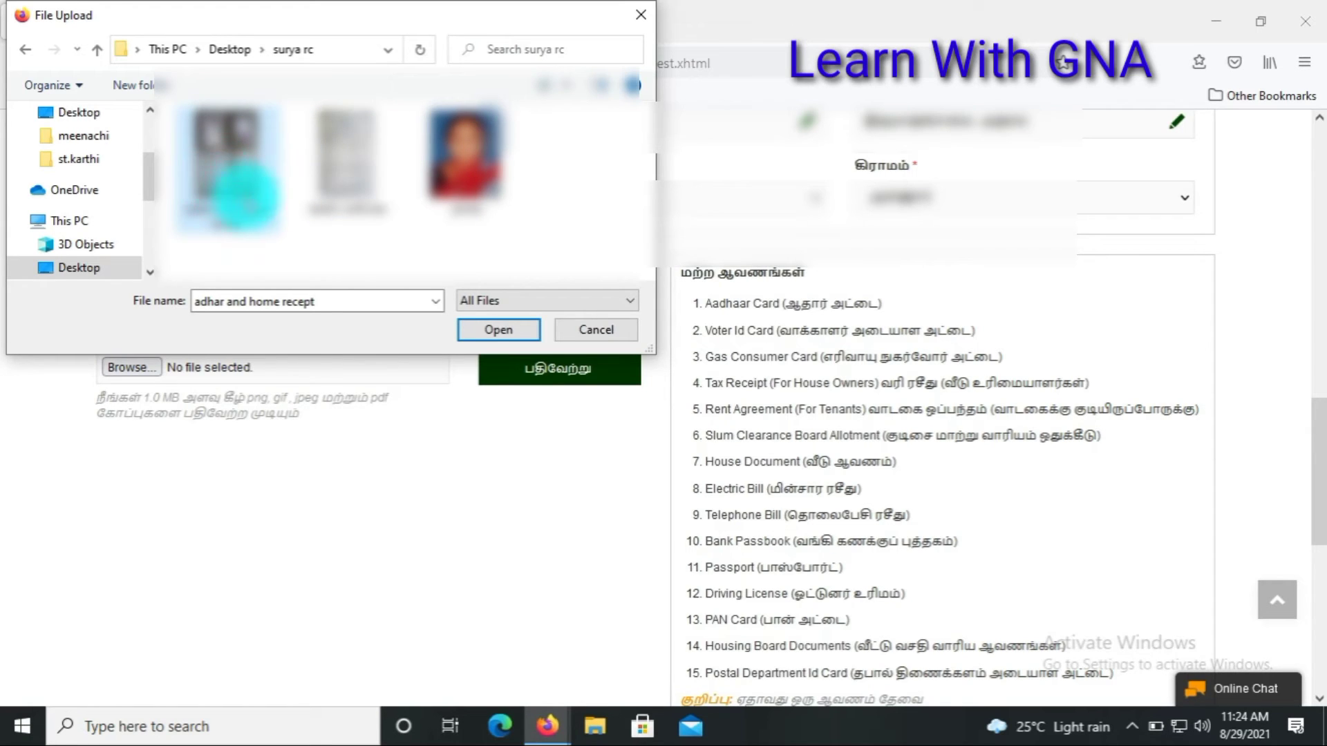
click(476, 325)
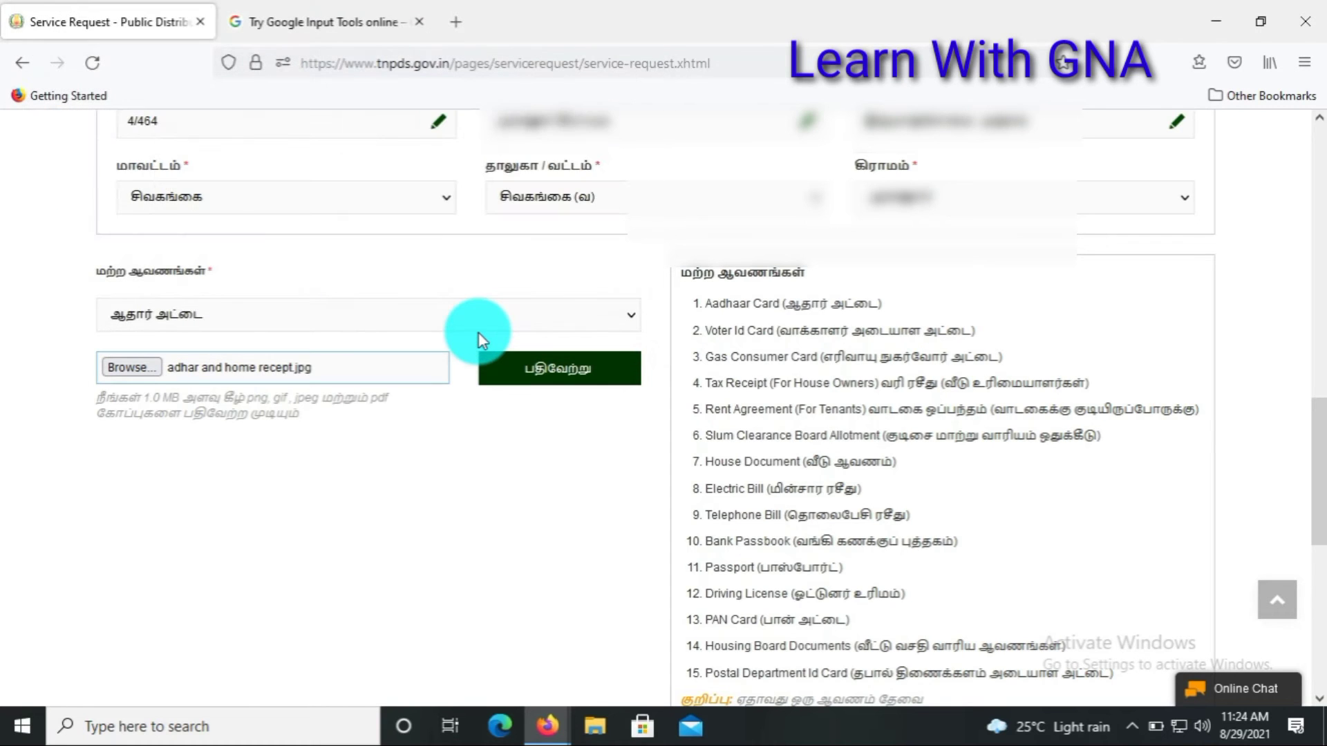
click(525, 384)
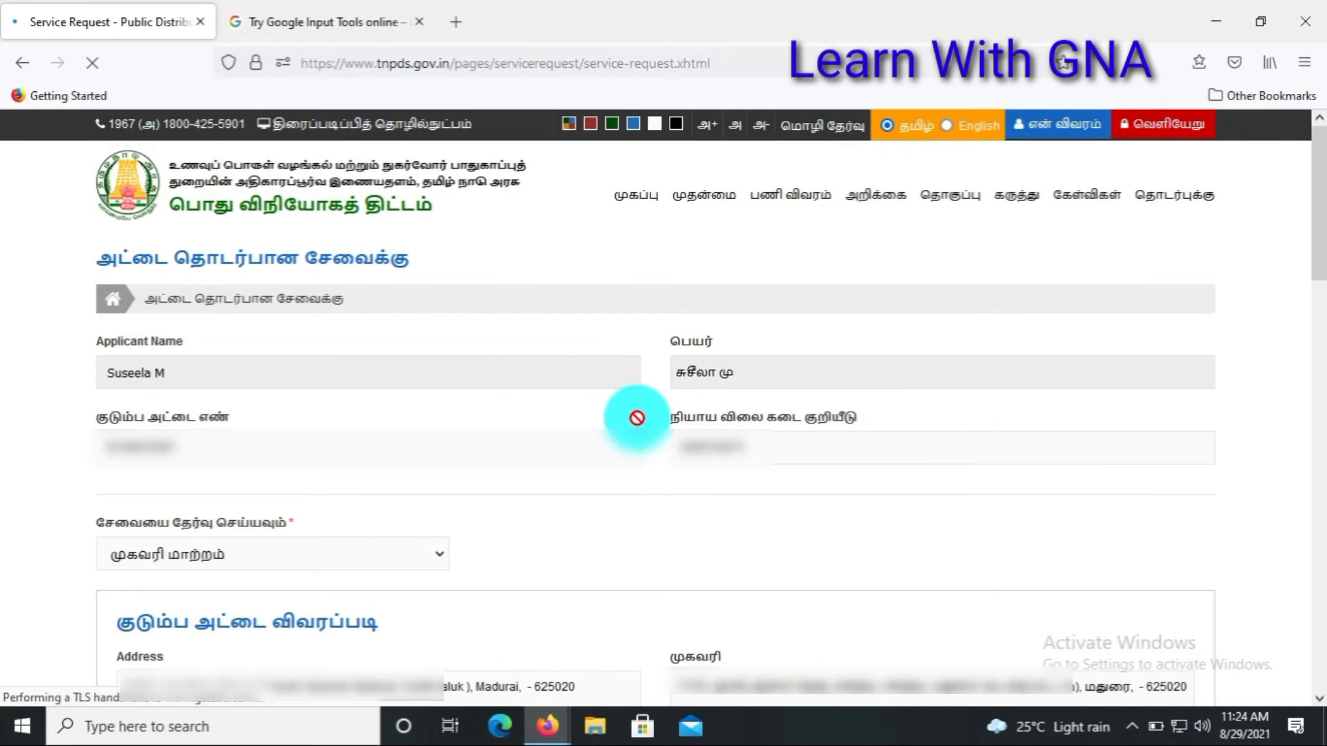
Step: Tick the declaration checkbox and register the address change request with பதிவு செய்ய
key(alt)
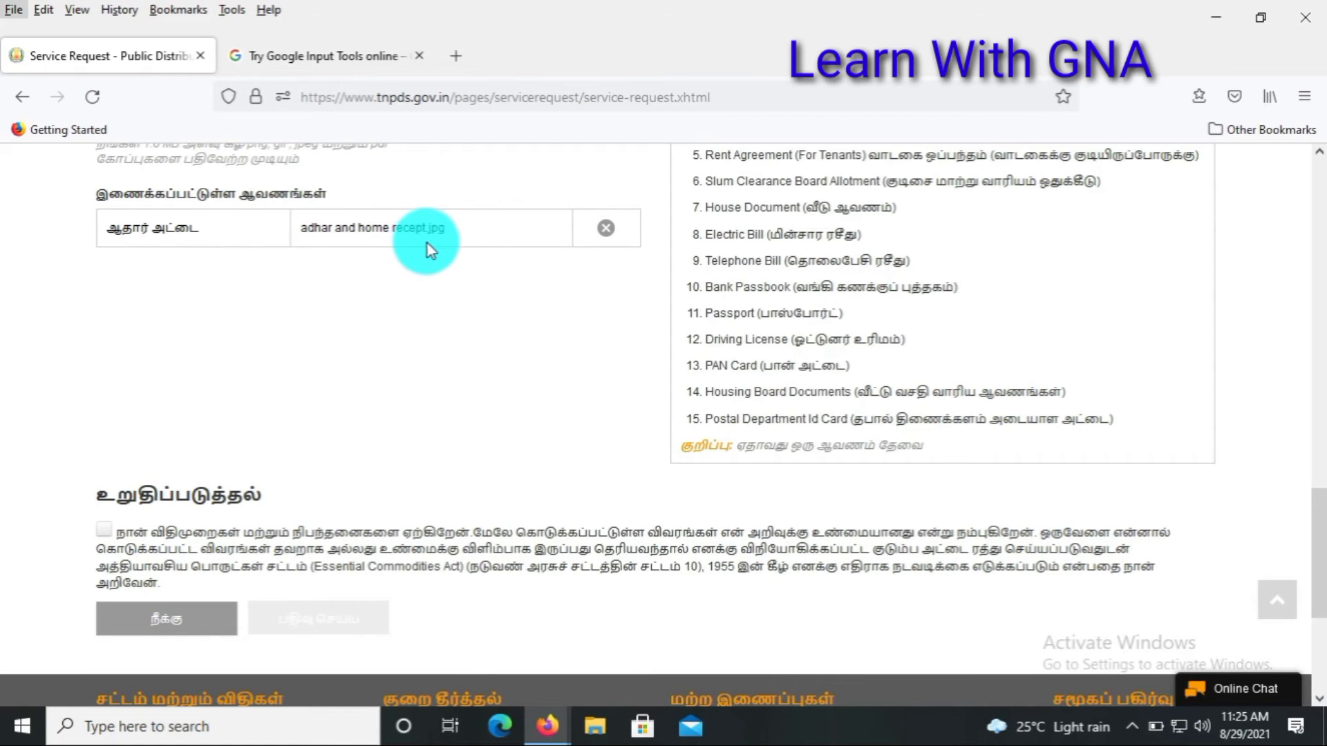
click(106, 531)
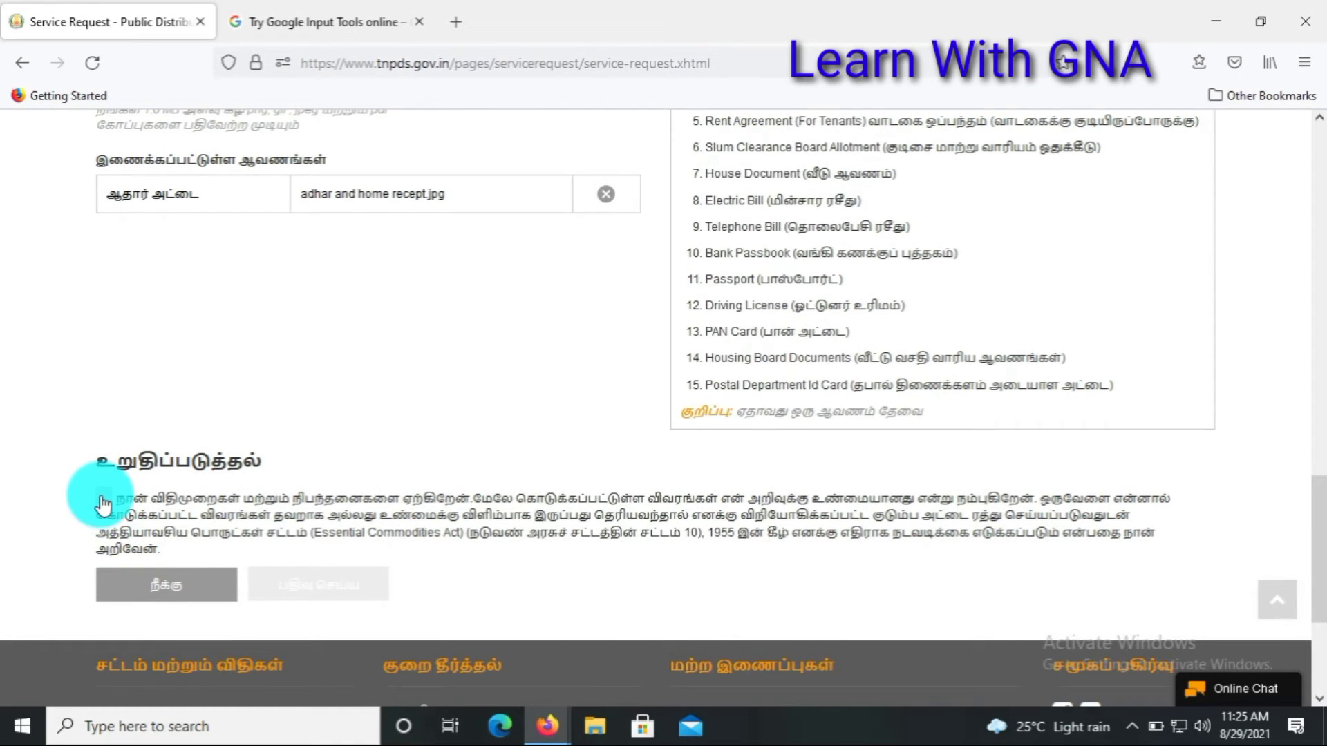
click(103, 497)
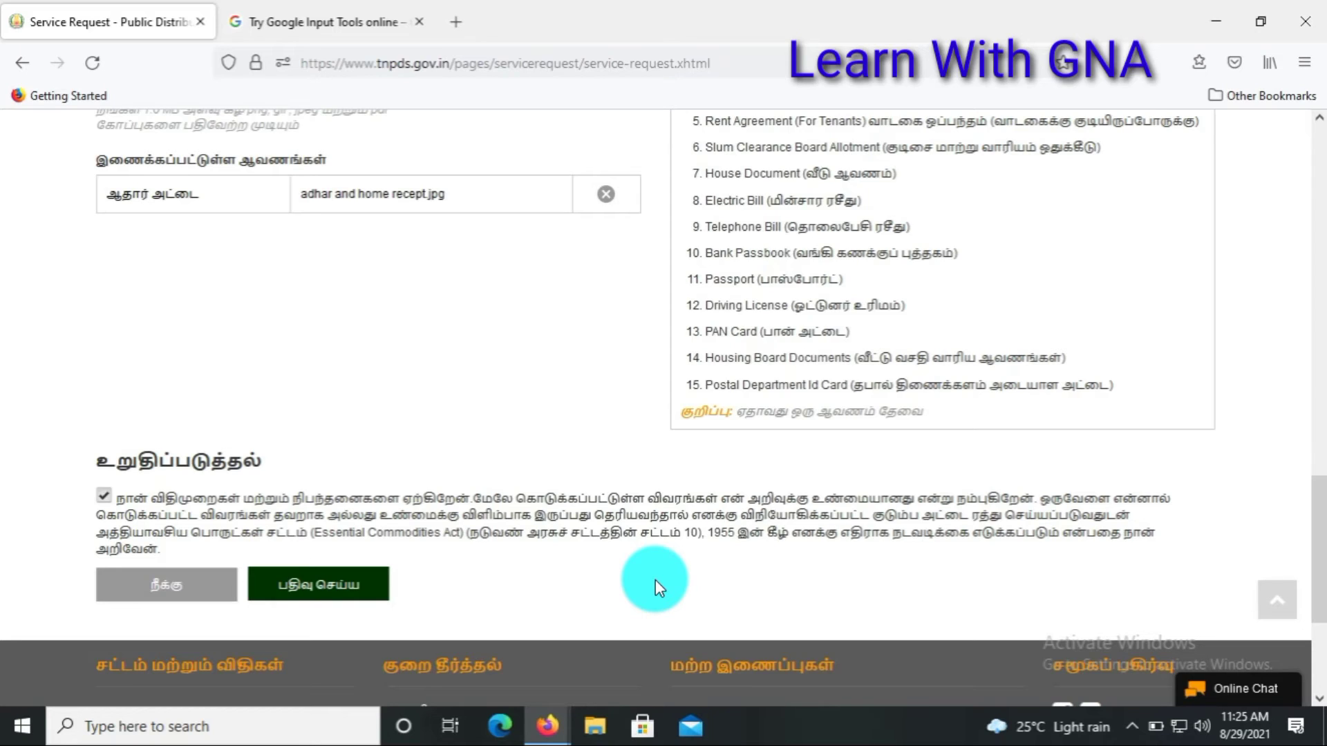
click(335, 587)
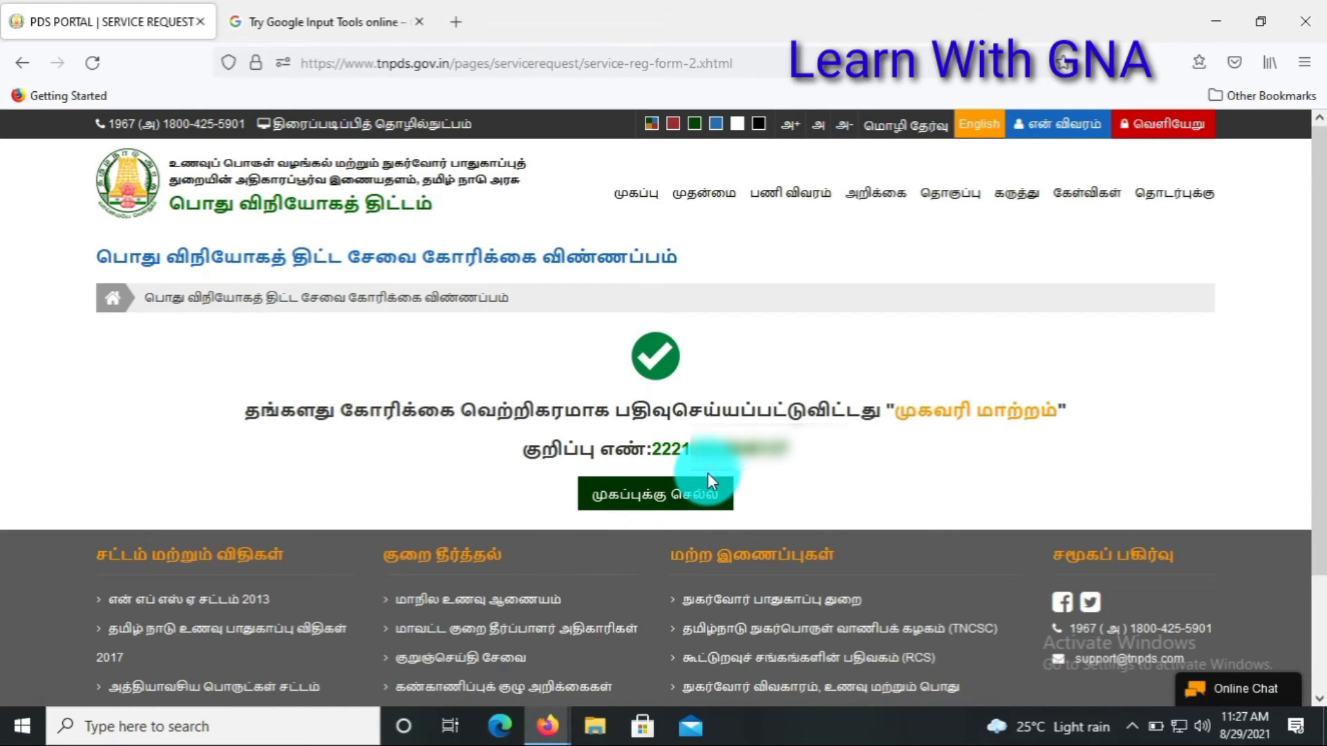
Step: Go back to the TNPDS home page via முகப்புக்கு செல்ல and open the card service status lookup
click(688, 497)
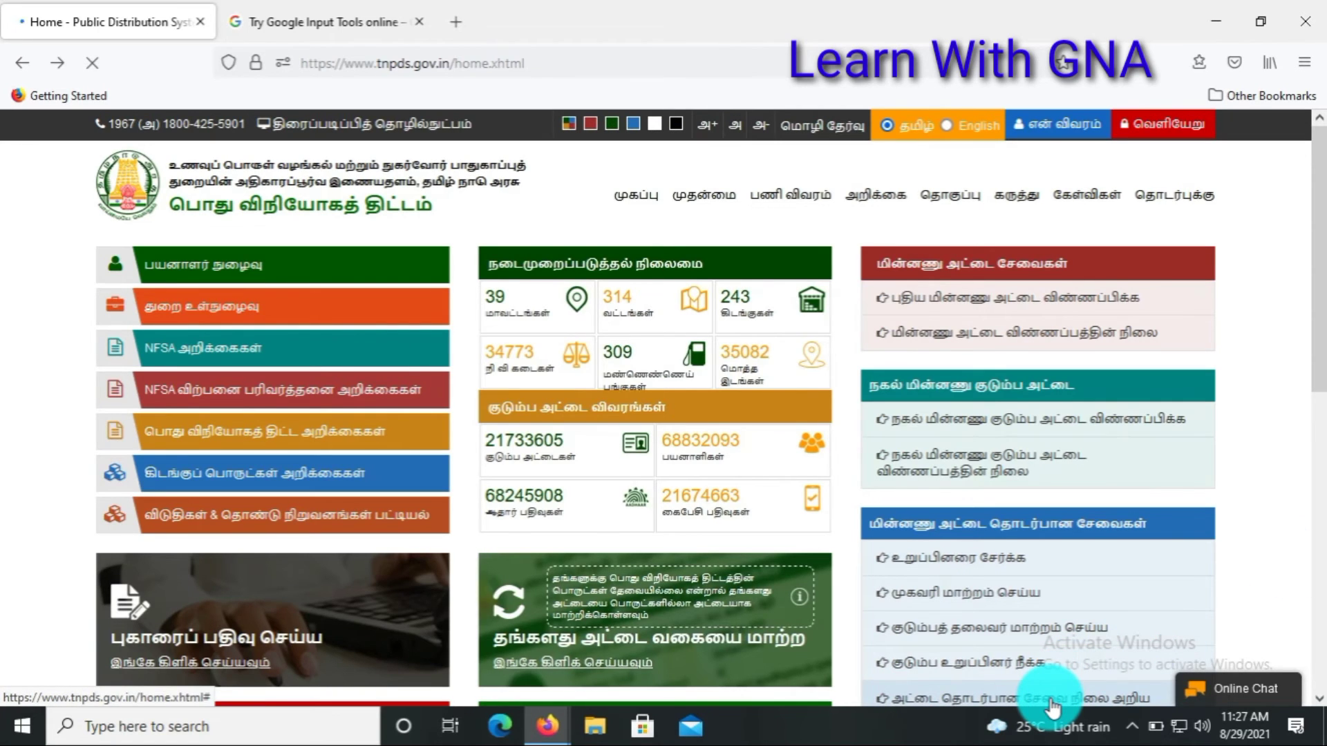
click(1052, 700)
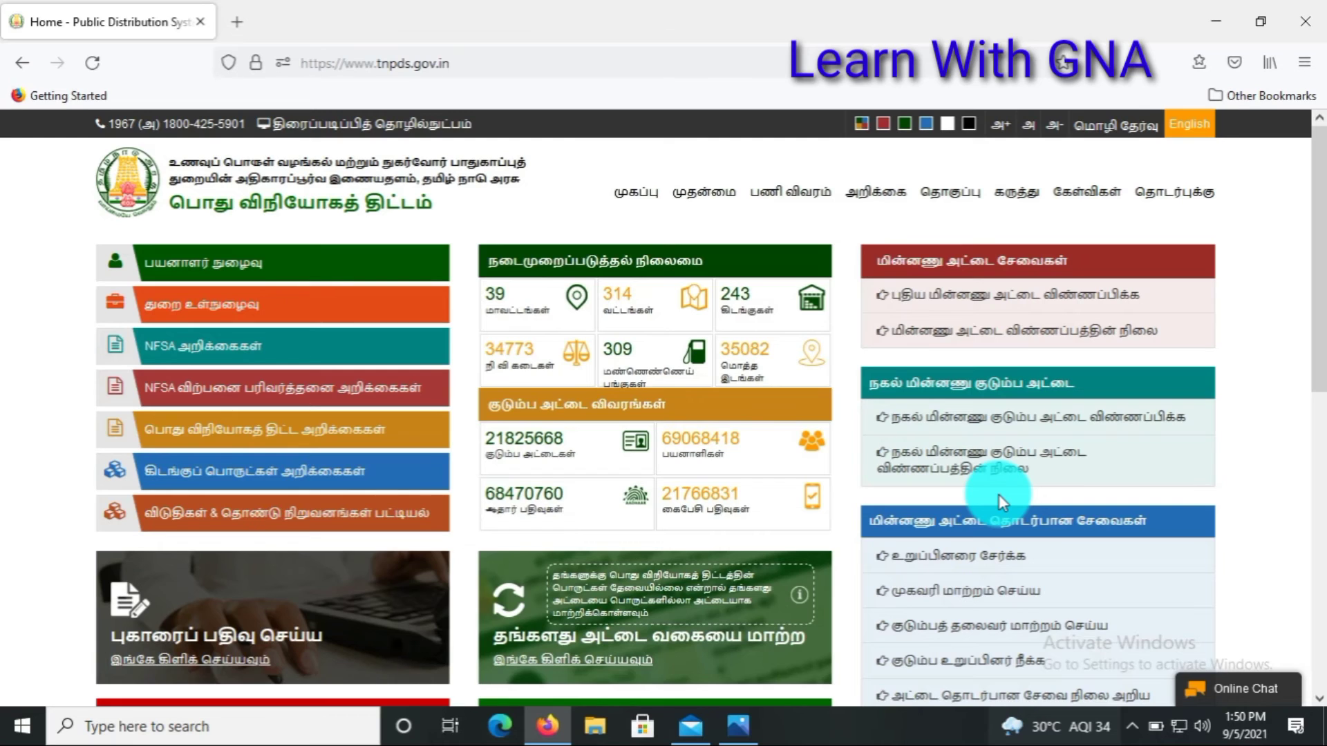
Step: Look up the card service status using the request's reference number, showing it approved by Sivagangai TSO PDS
click(981, 694)
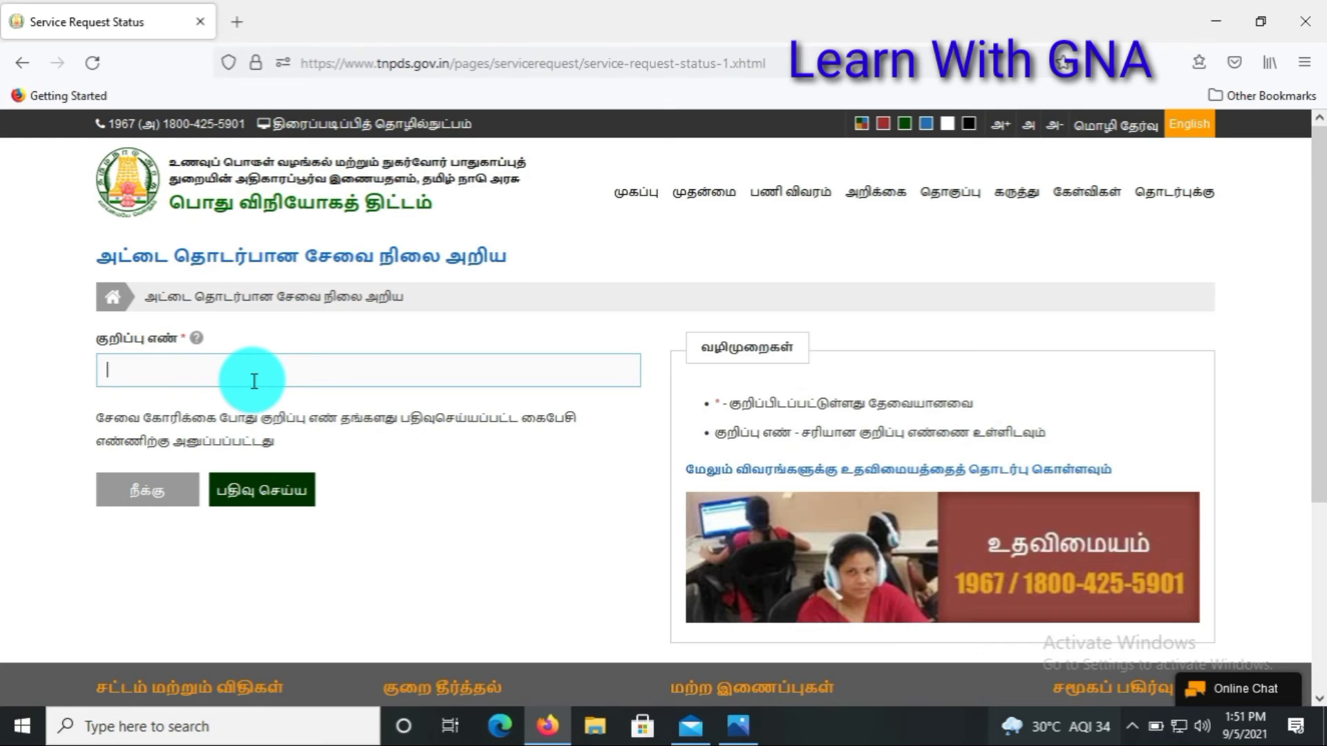
text(222)
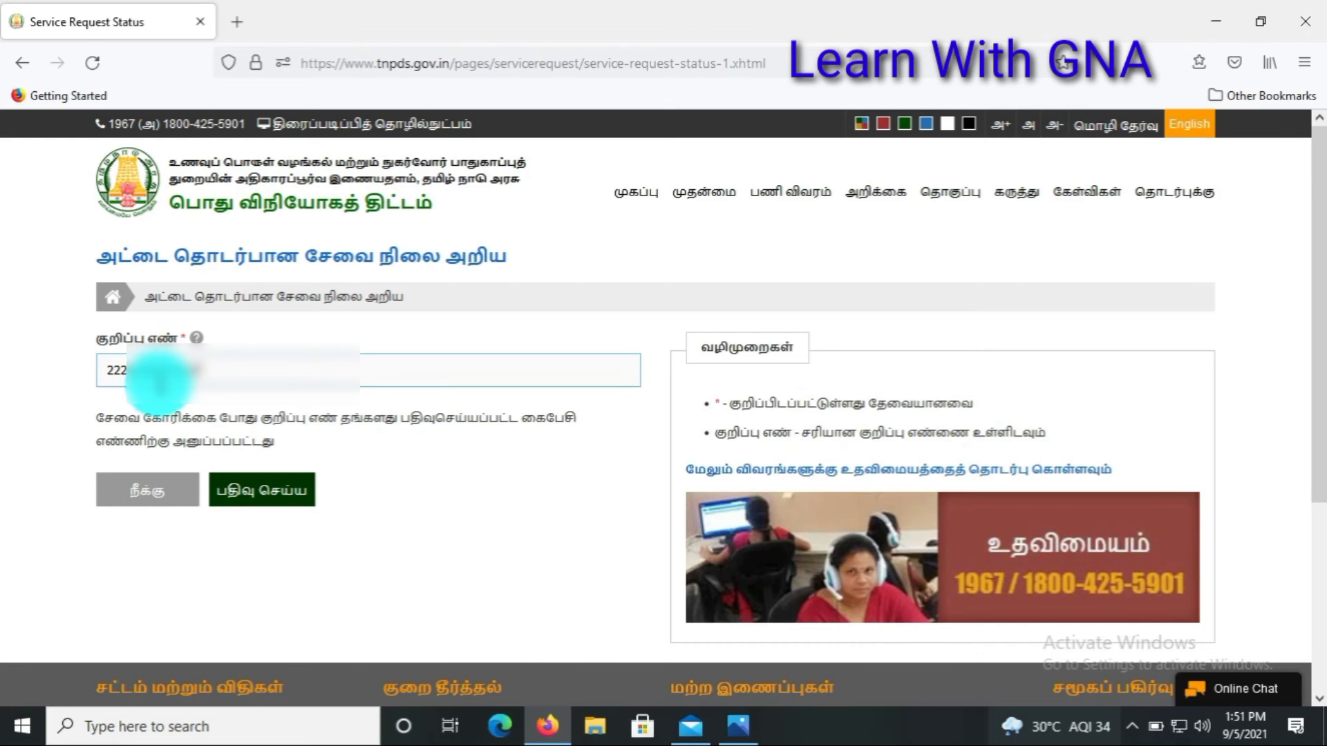
click(252, 506)
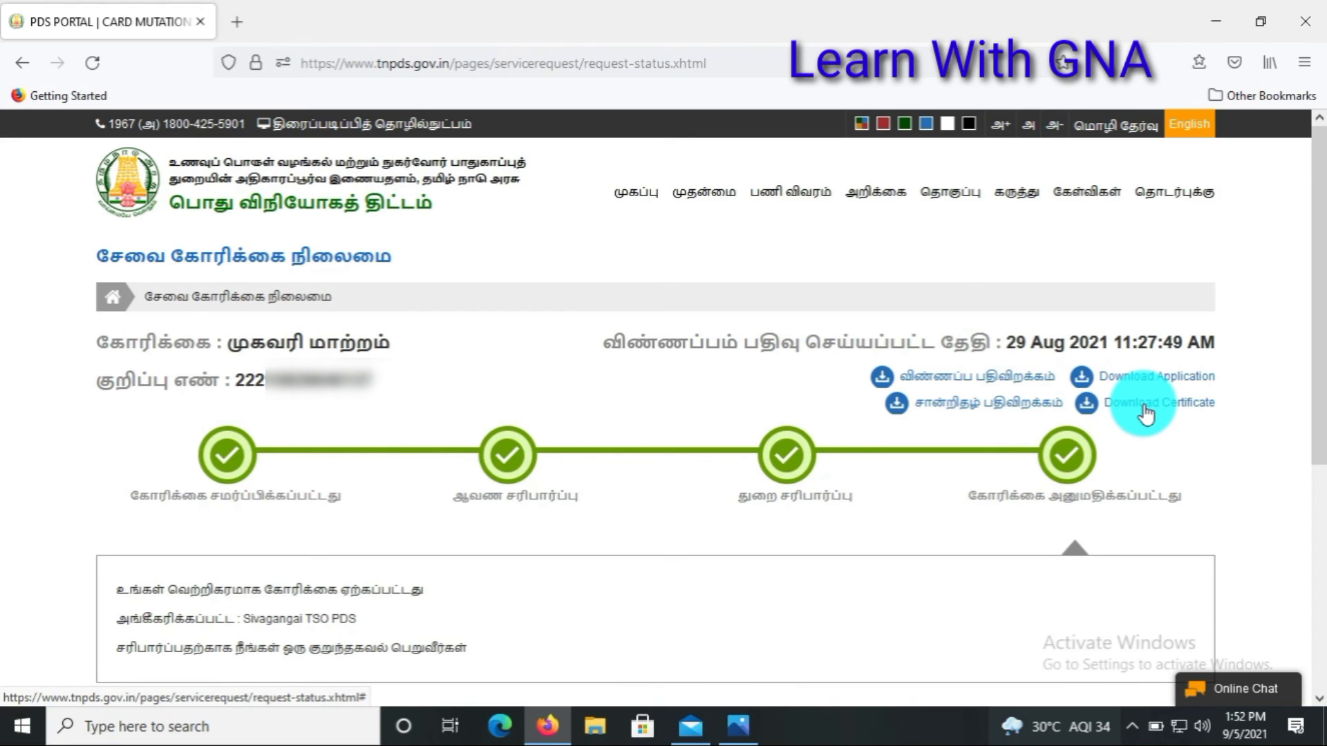
Step: Download the approved certificate and save it as CHANGE_OF_ADDRESS.pdf in the Desktop folder
click(1146, 413)
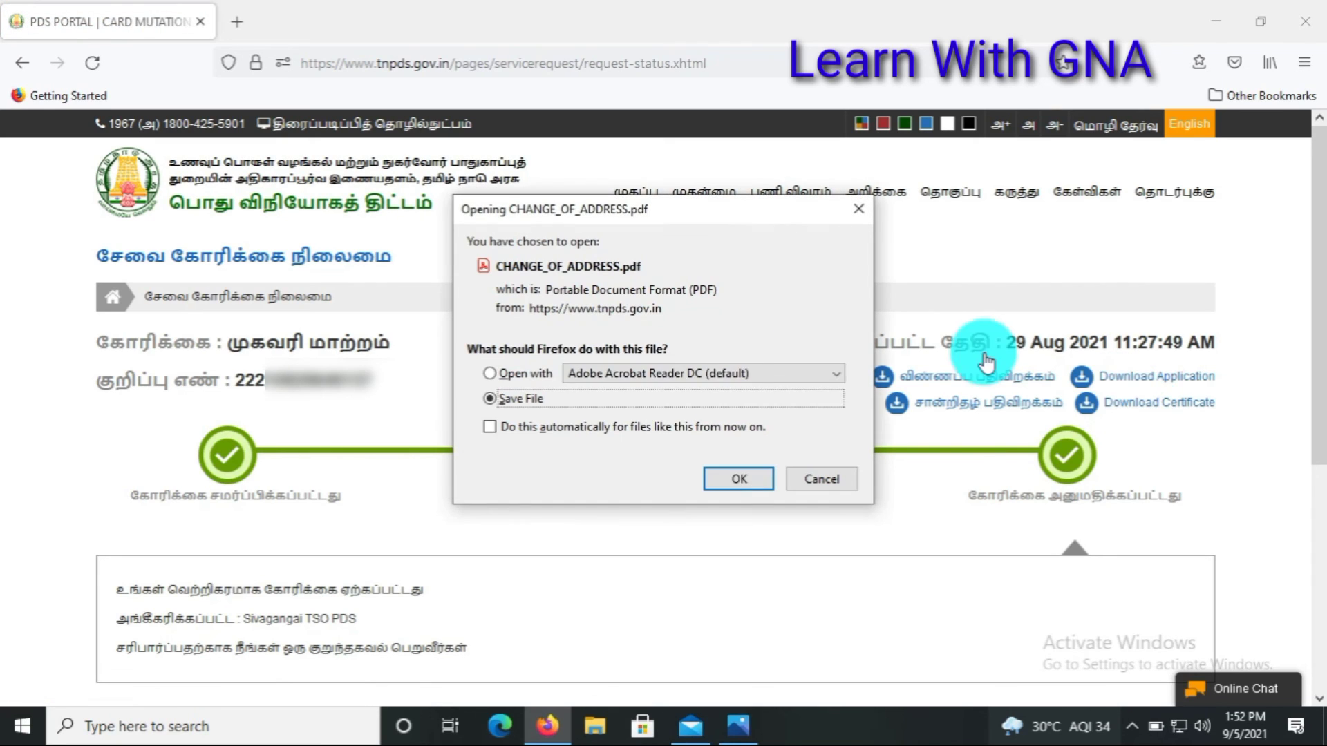
click(730, 479)
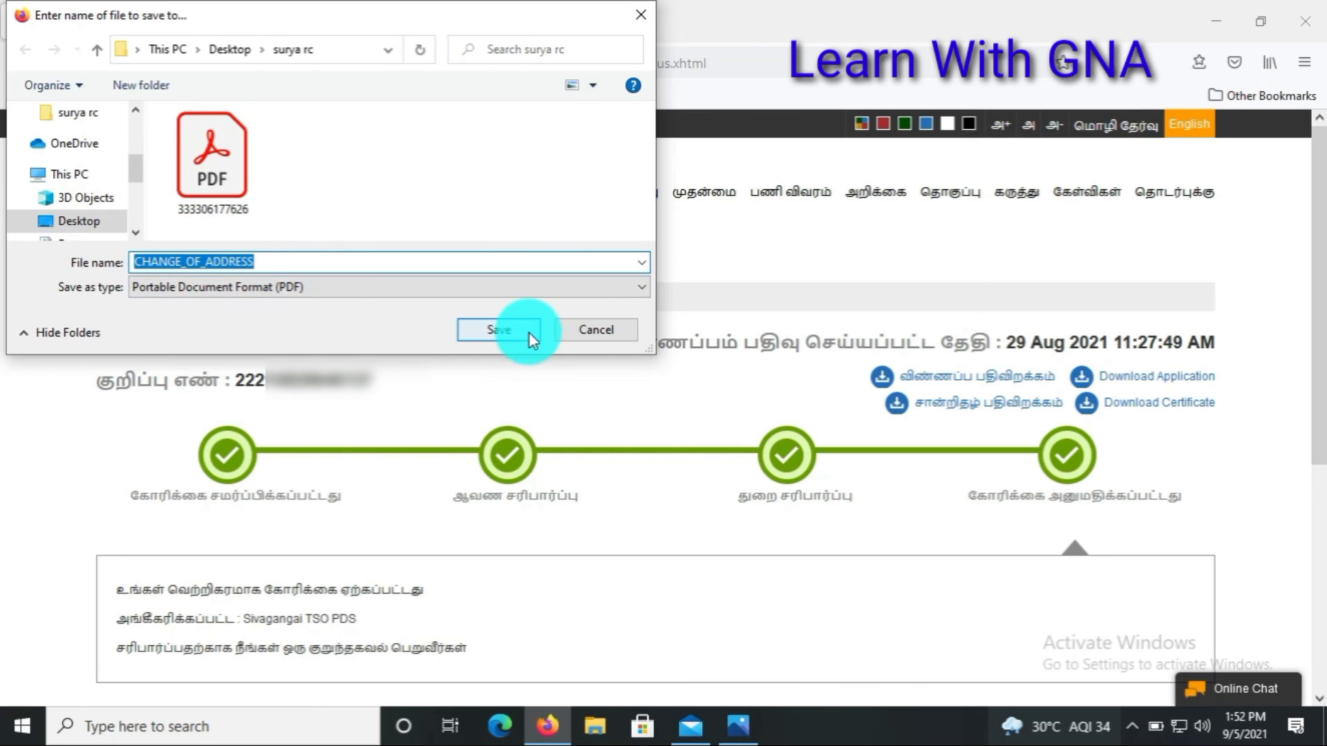
click(529, 331)
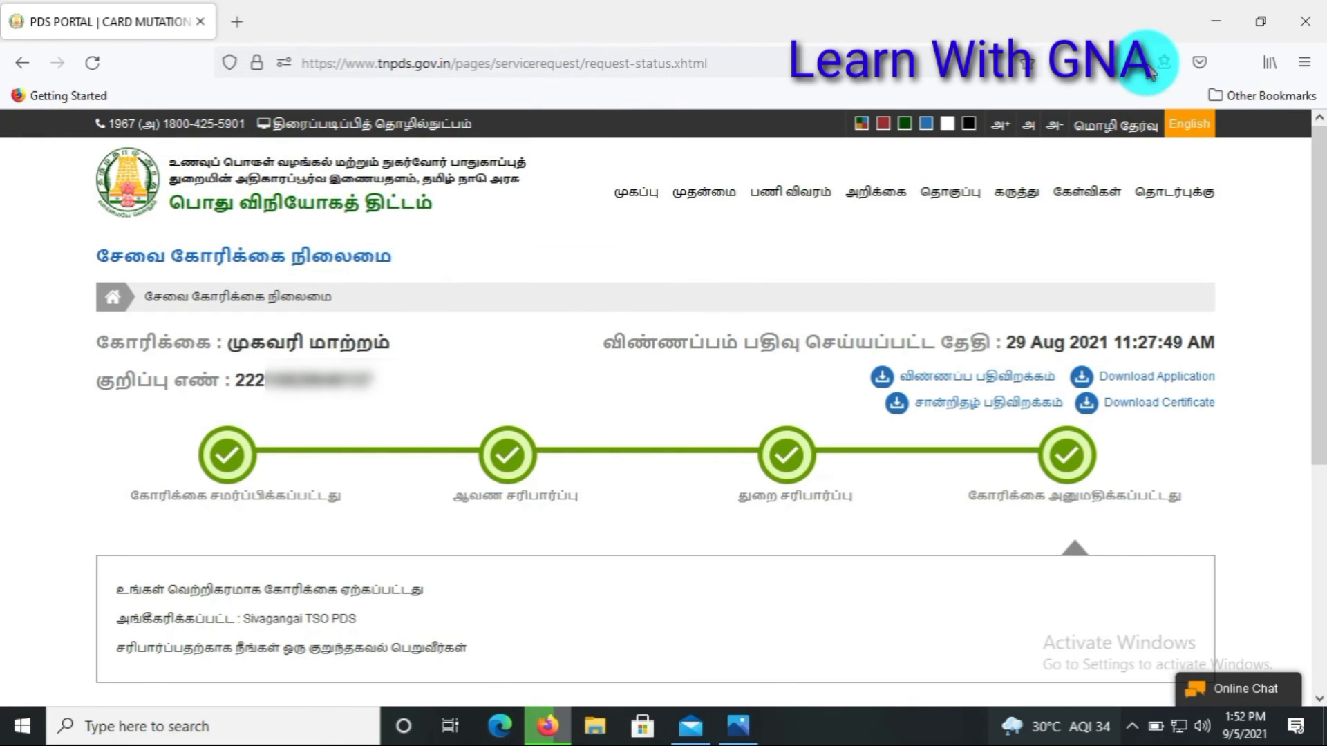